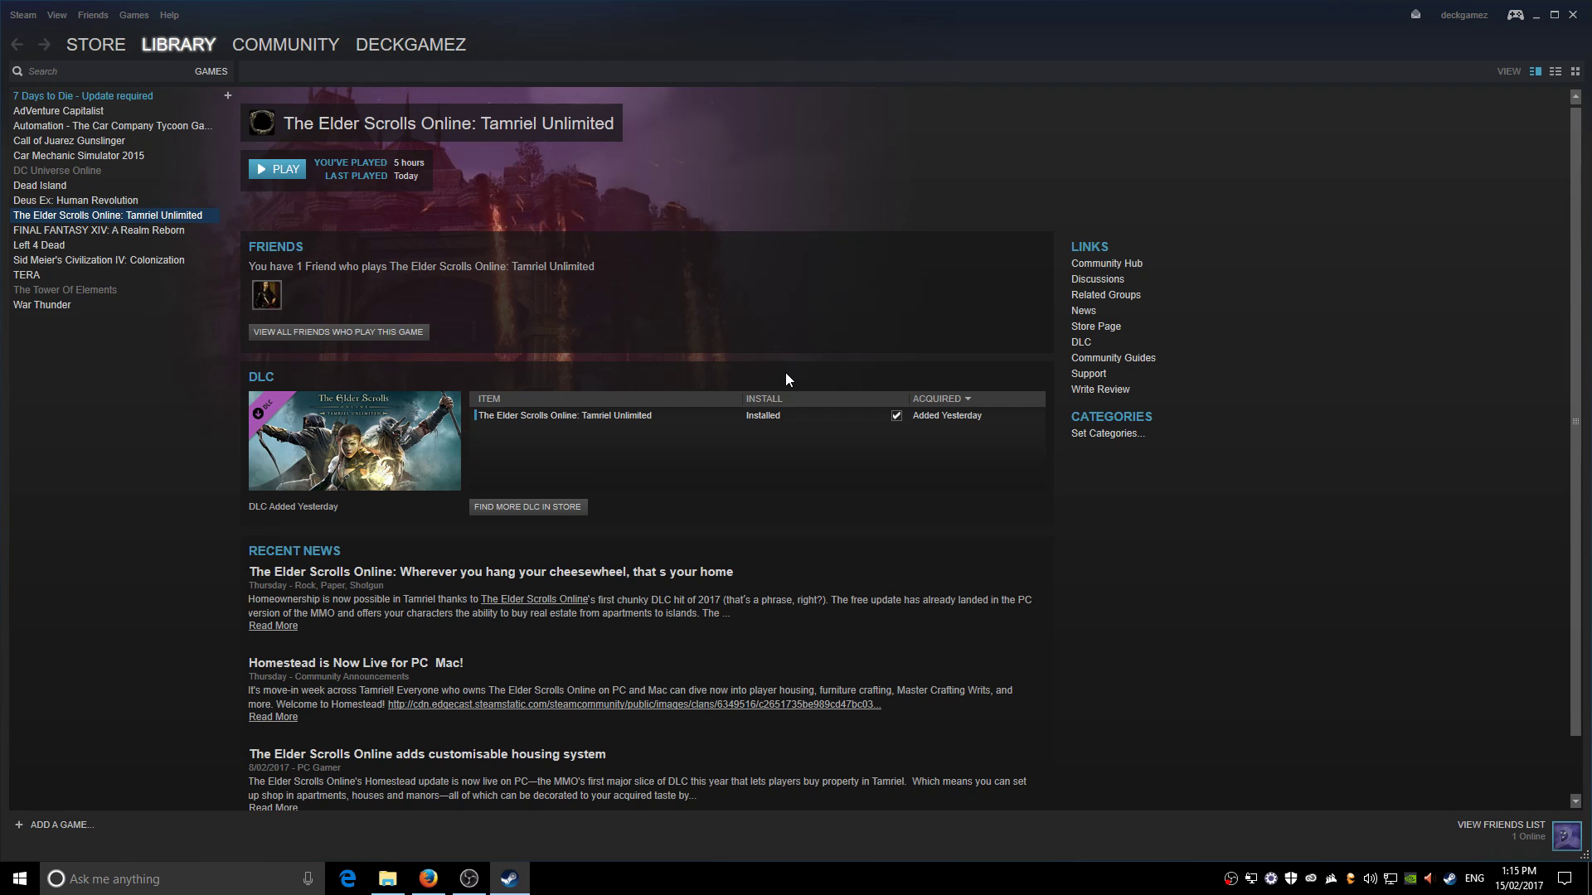
Close Steam, then tick 'Run this program as an administrator' in the Steam shortcut's Compatibility properties.
left_click(1573, 14)
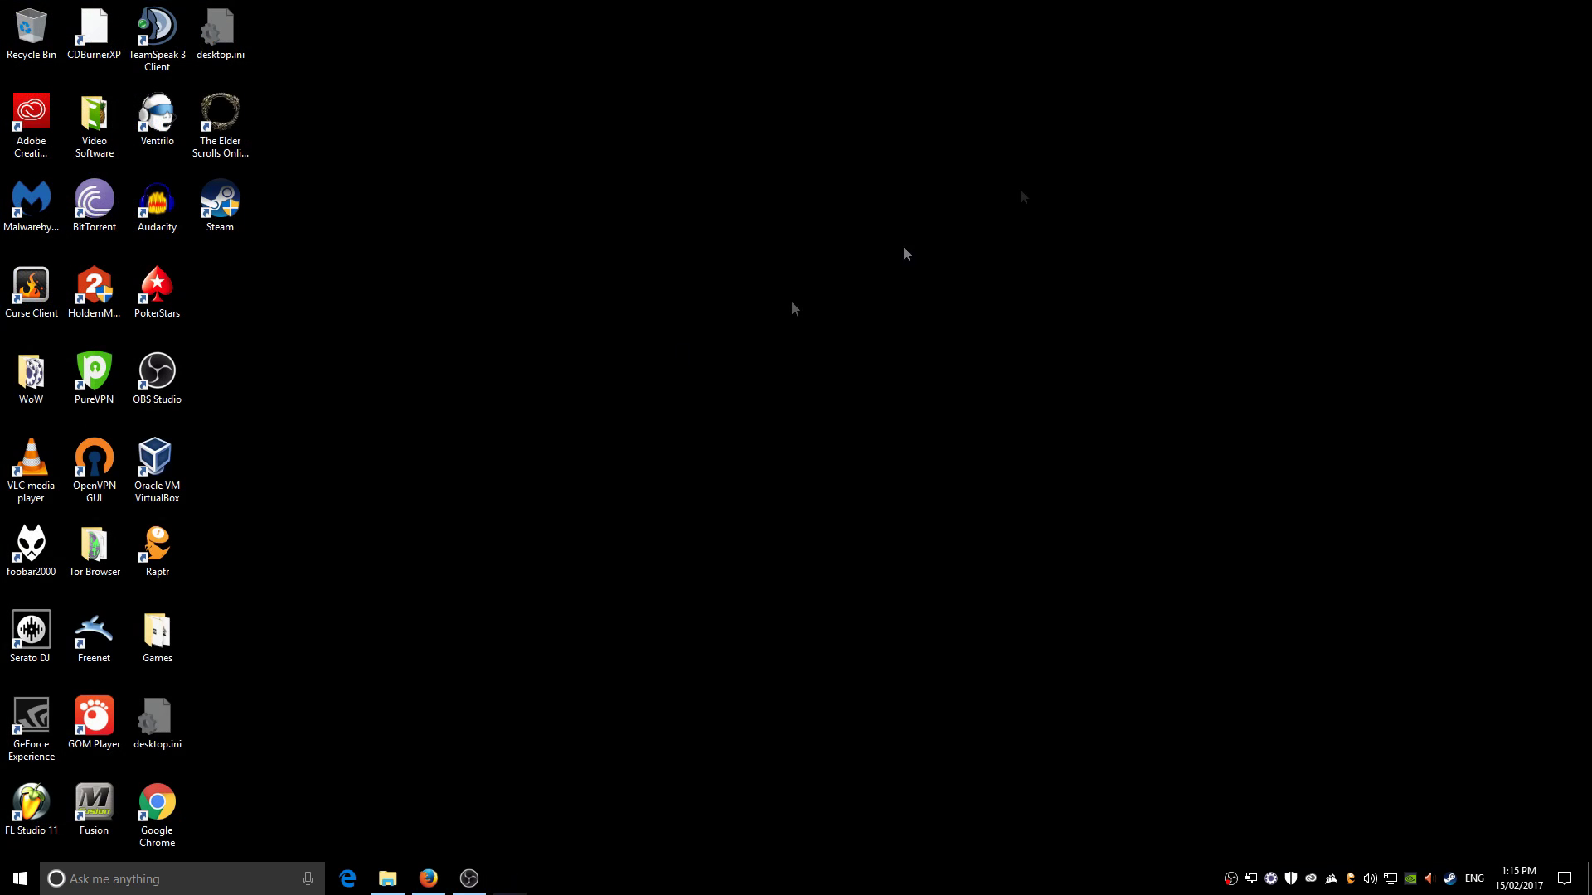
right_click(213, 215)
left_click(398, 186)
right_click(213, 199)
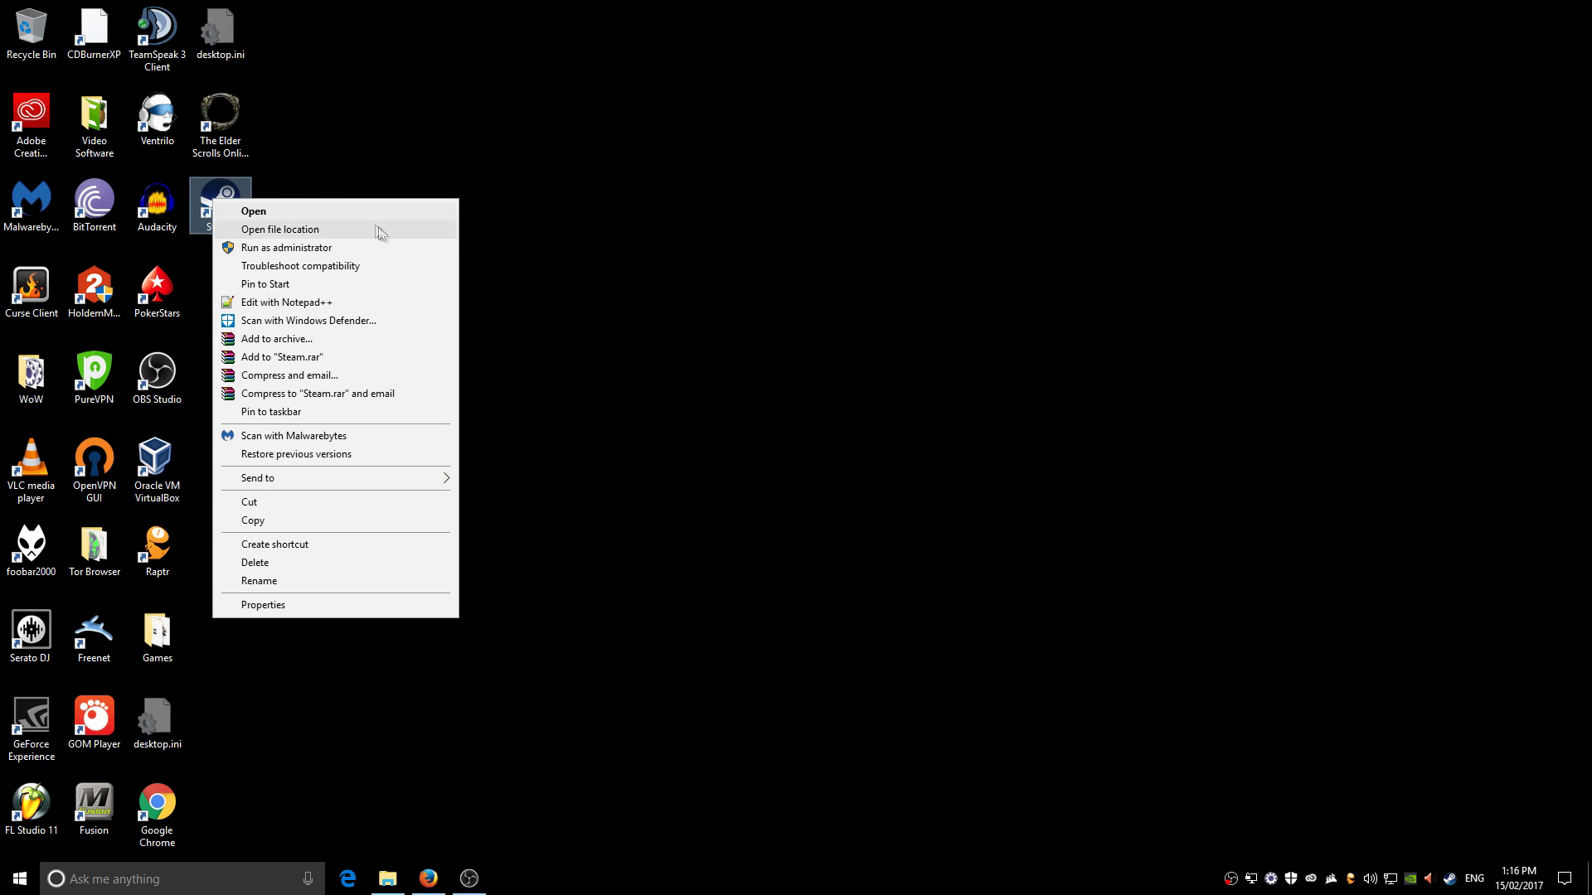
left_click(266, 610)
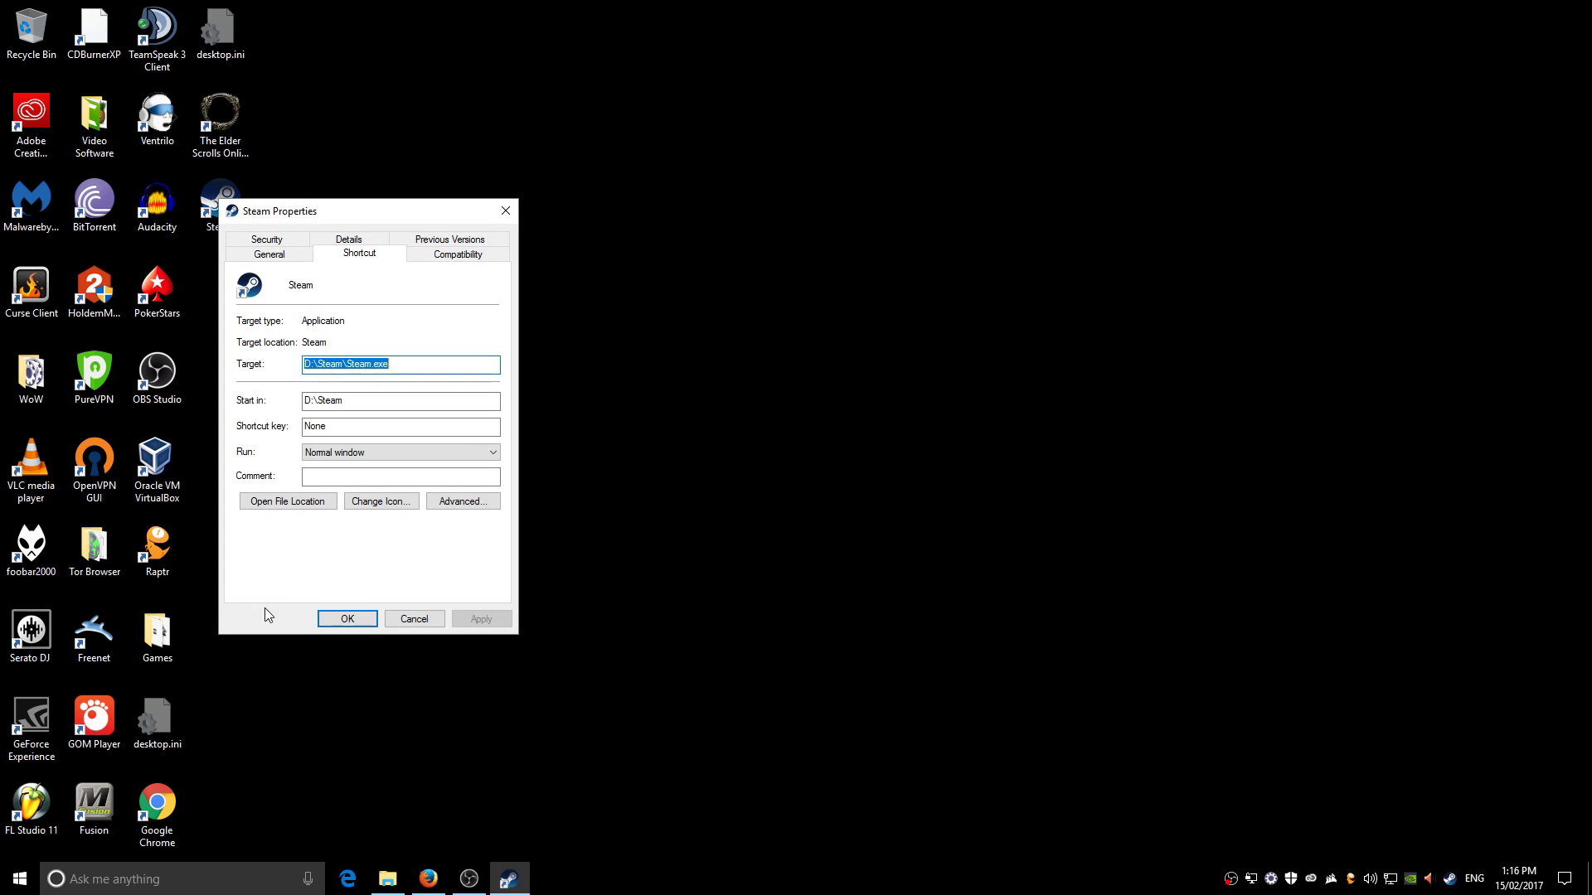
left_click(477, 258)
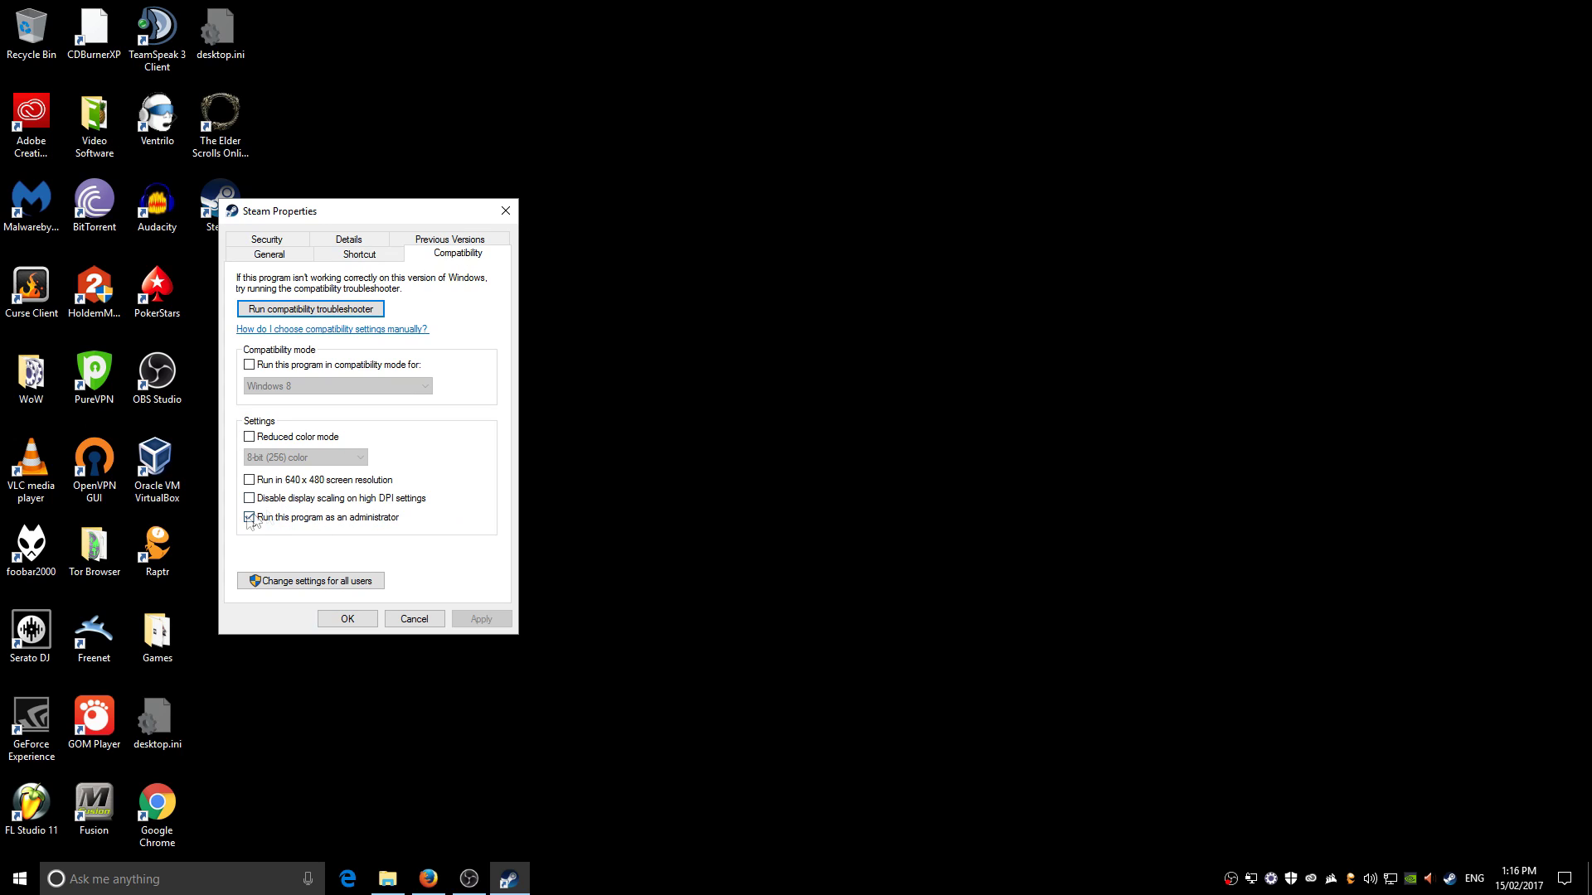
left_click(345, 620)
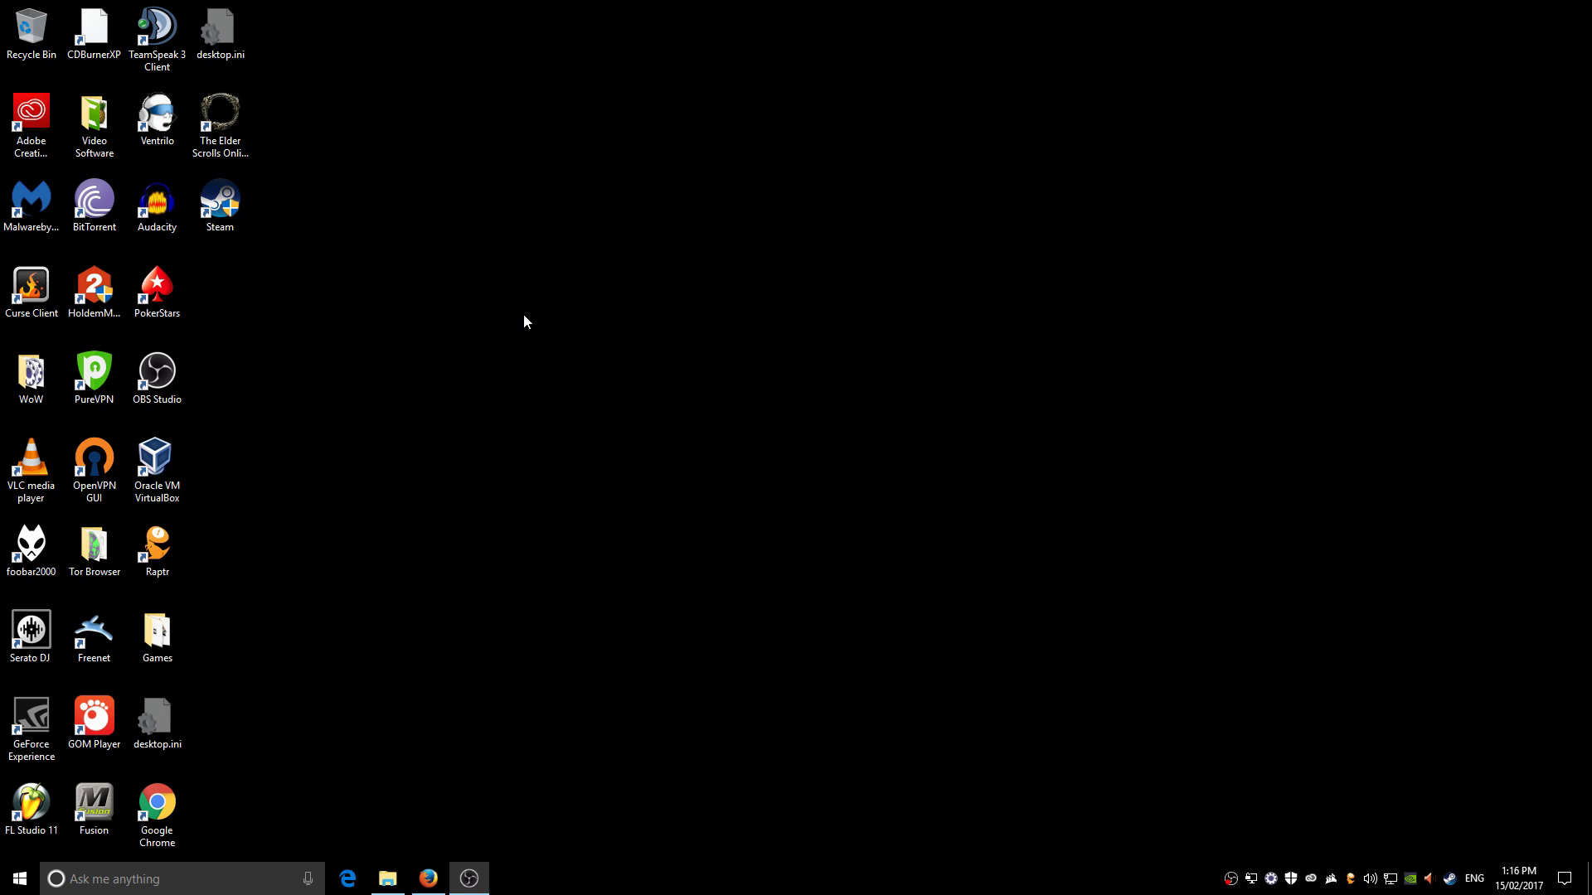
Browse from Local Disk (C:) through Users into the user's profile folder.
left_click(389, 879)
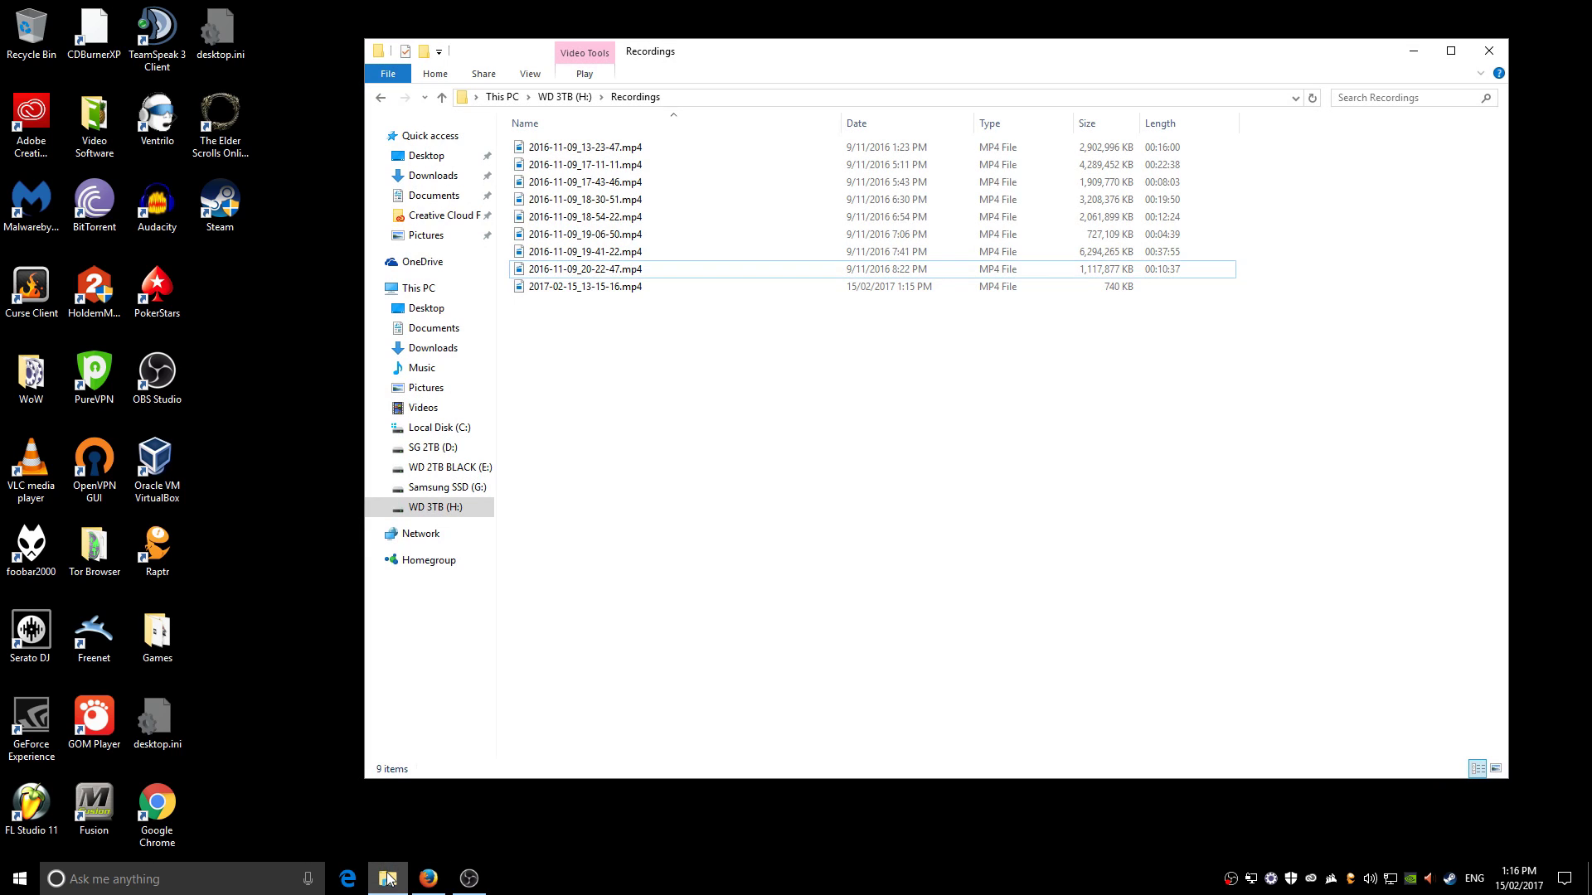
left_click(458, 433)
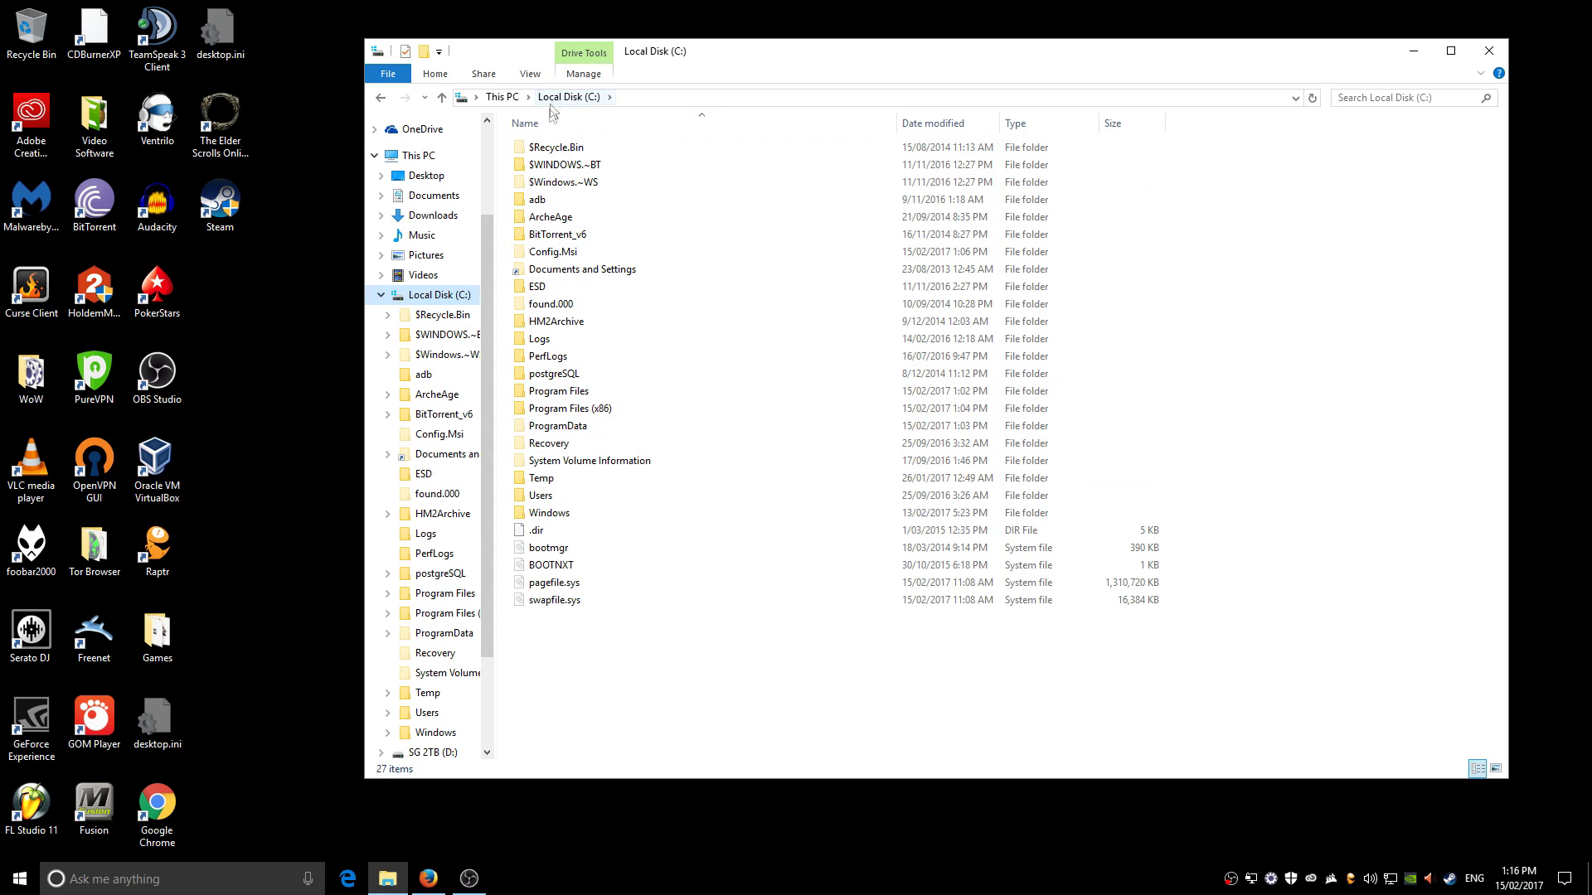
left_click(570, 500)
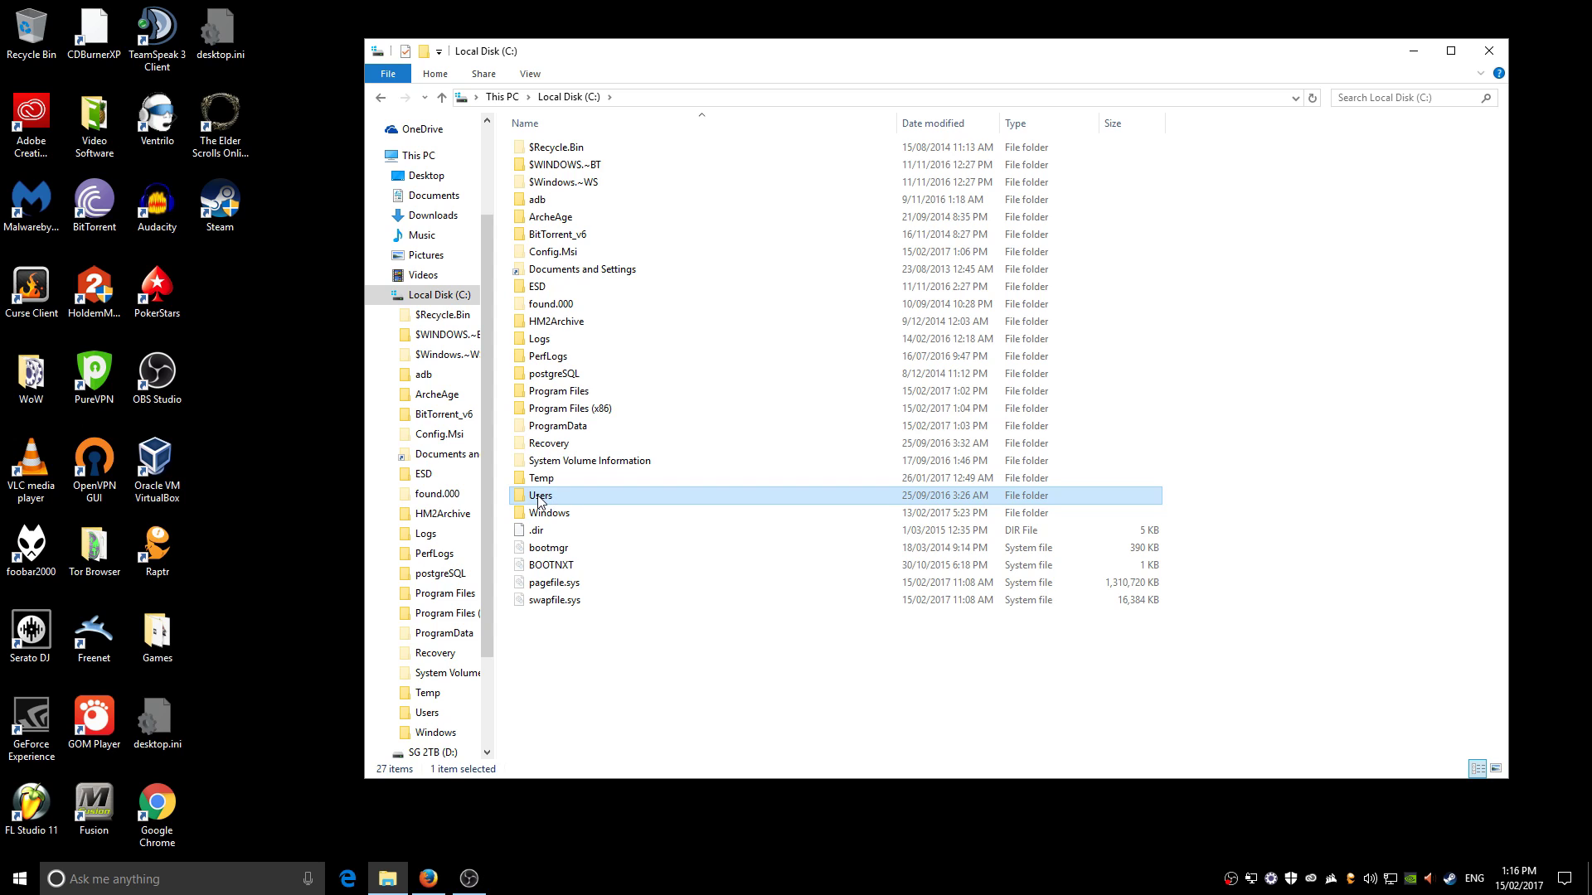
double_click(539, 500)
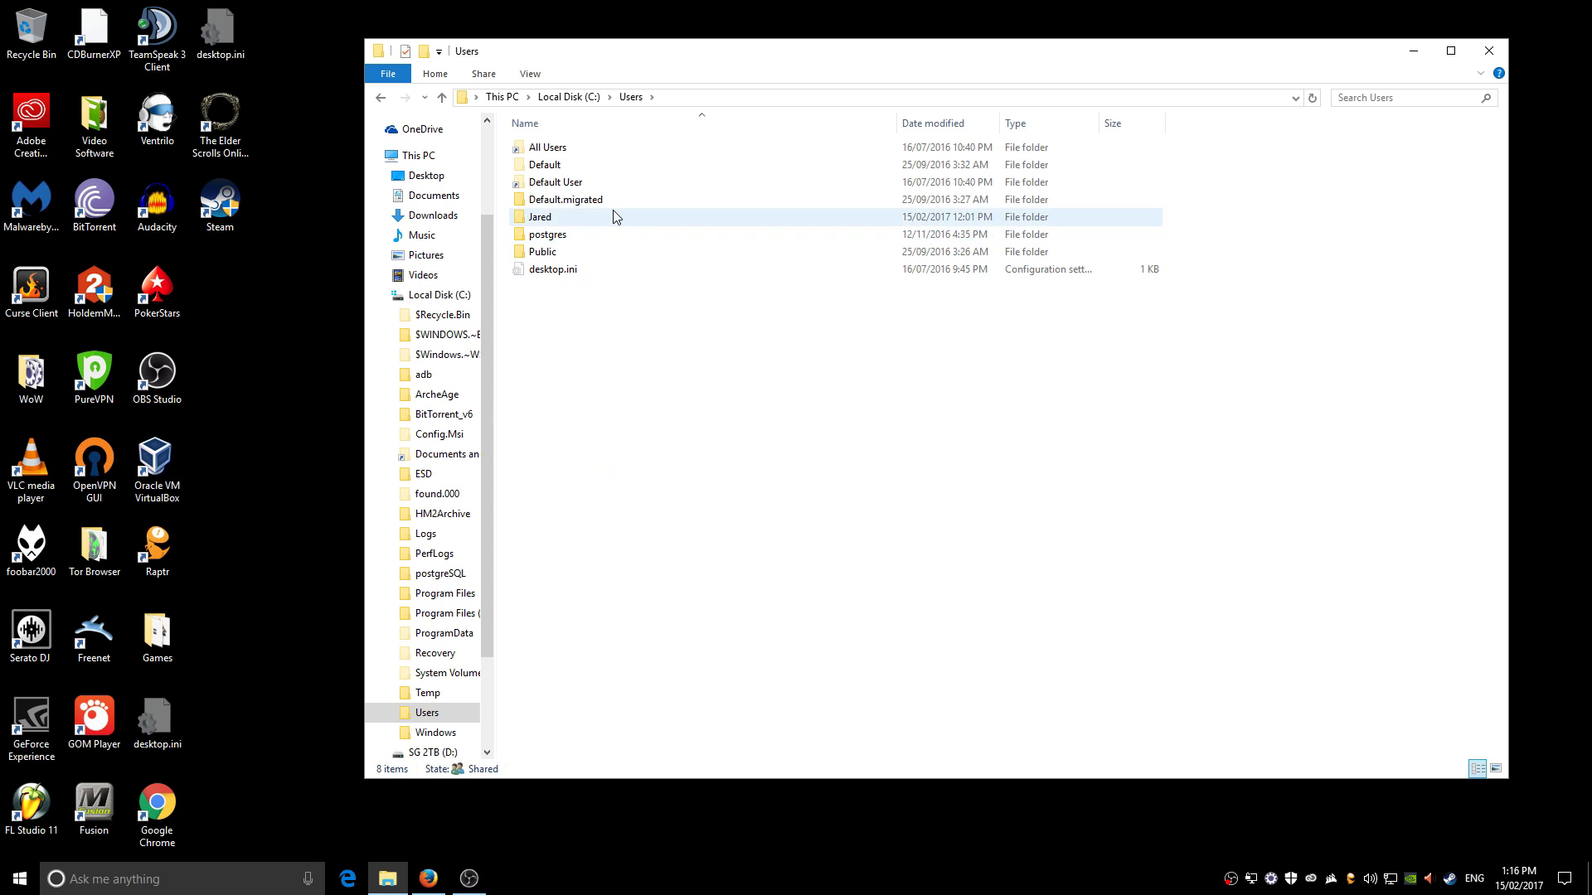
left_click(575, 218)
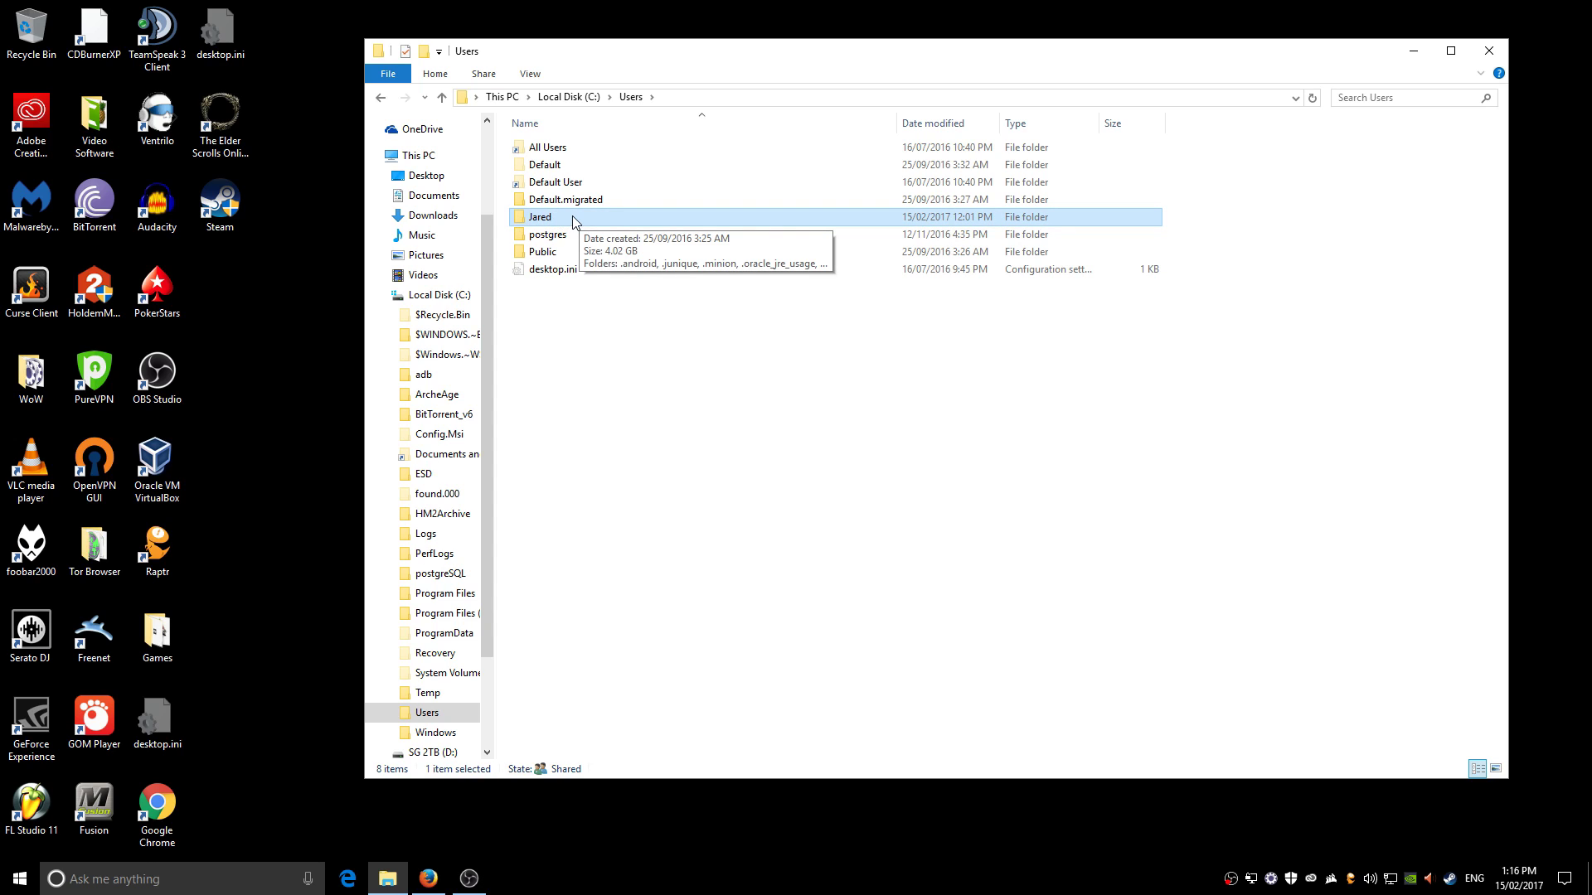
double_click(575, 218)
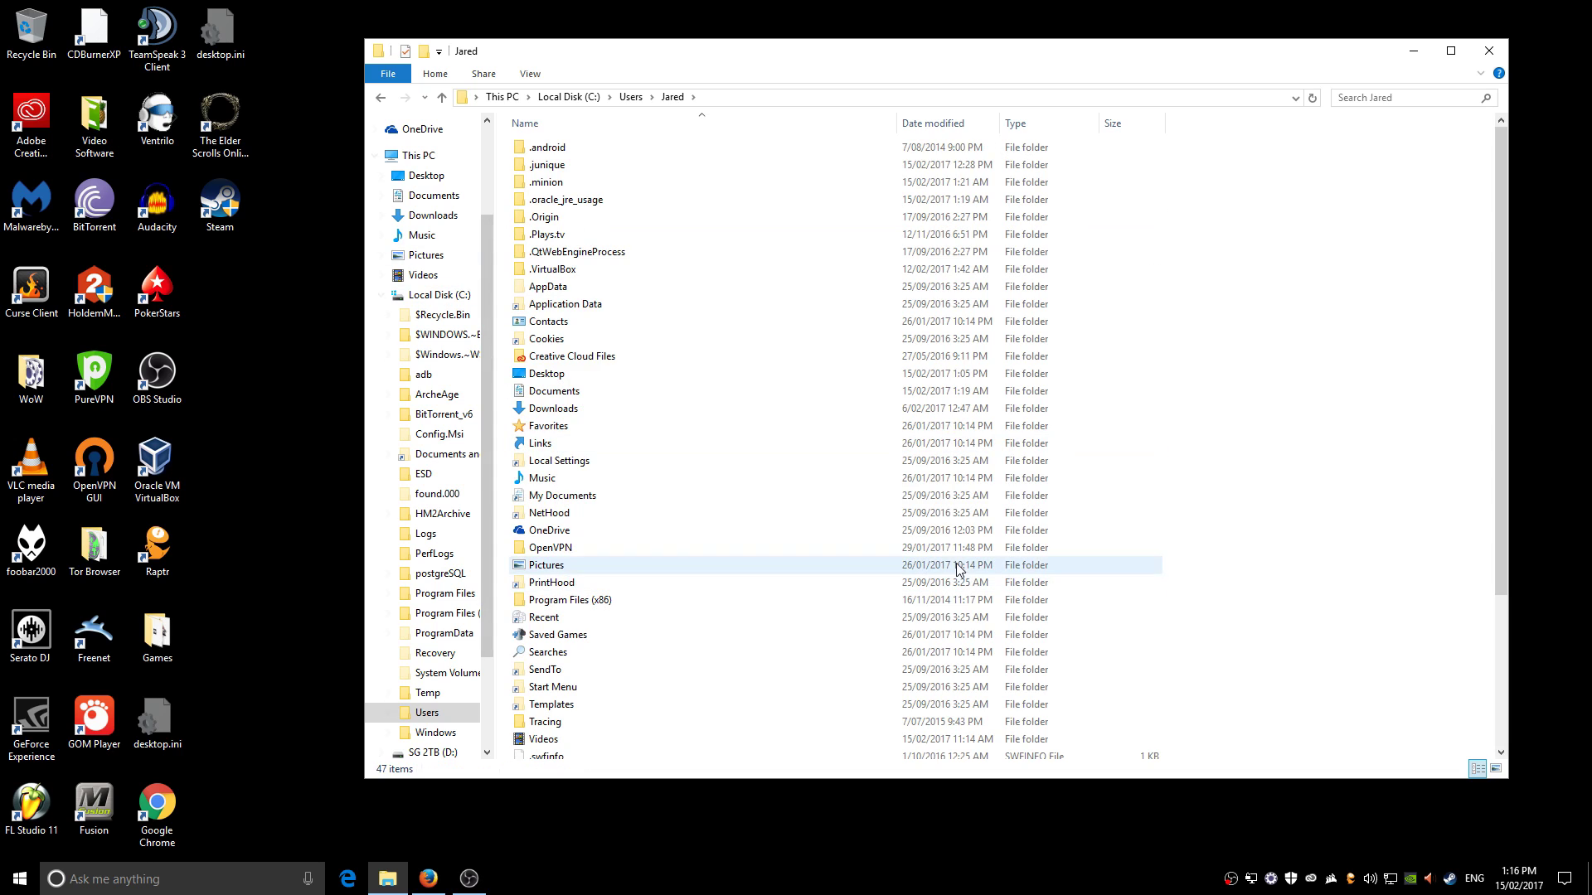
Maximize the Explorer window and toggle Hidden items off and back on so AppData is listed.
left_click(575, 291)
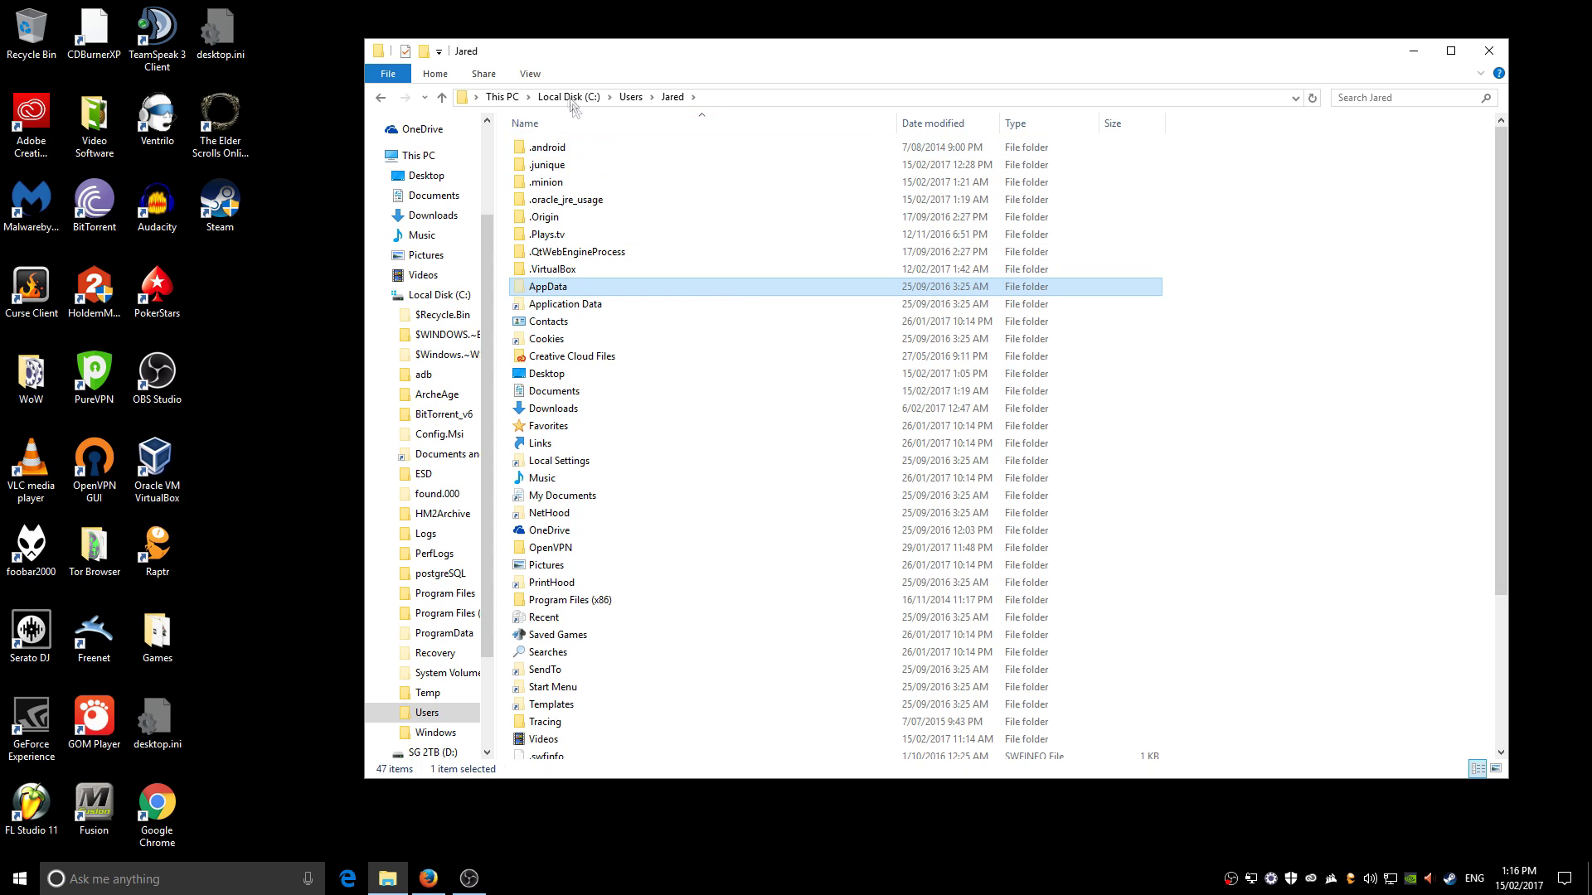
left_click(529, 75)
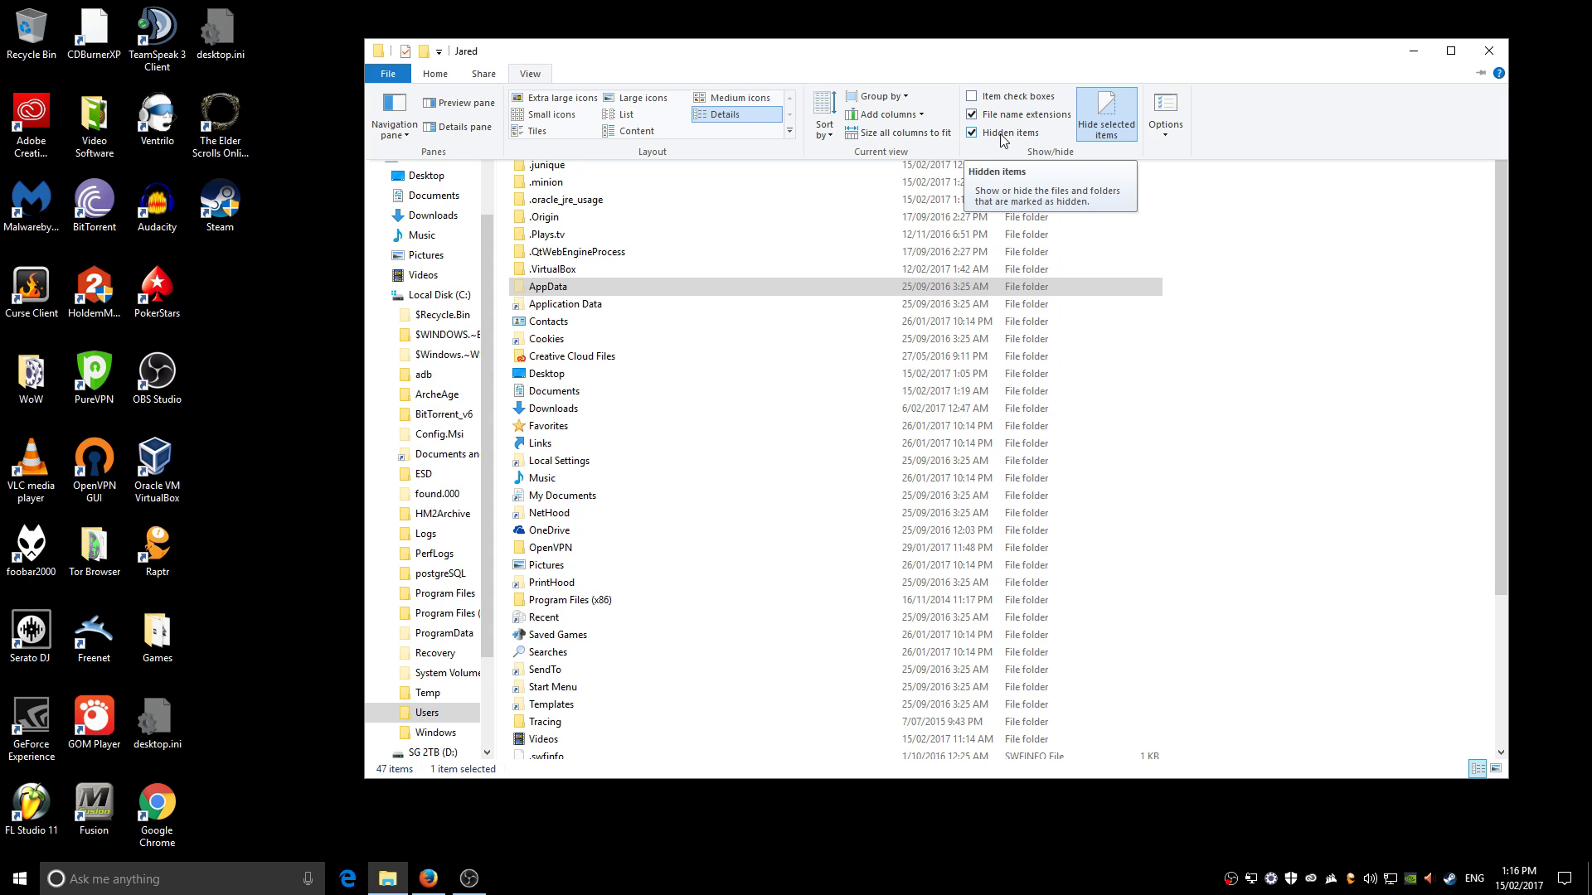
left_click(1450, 52)
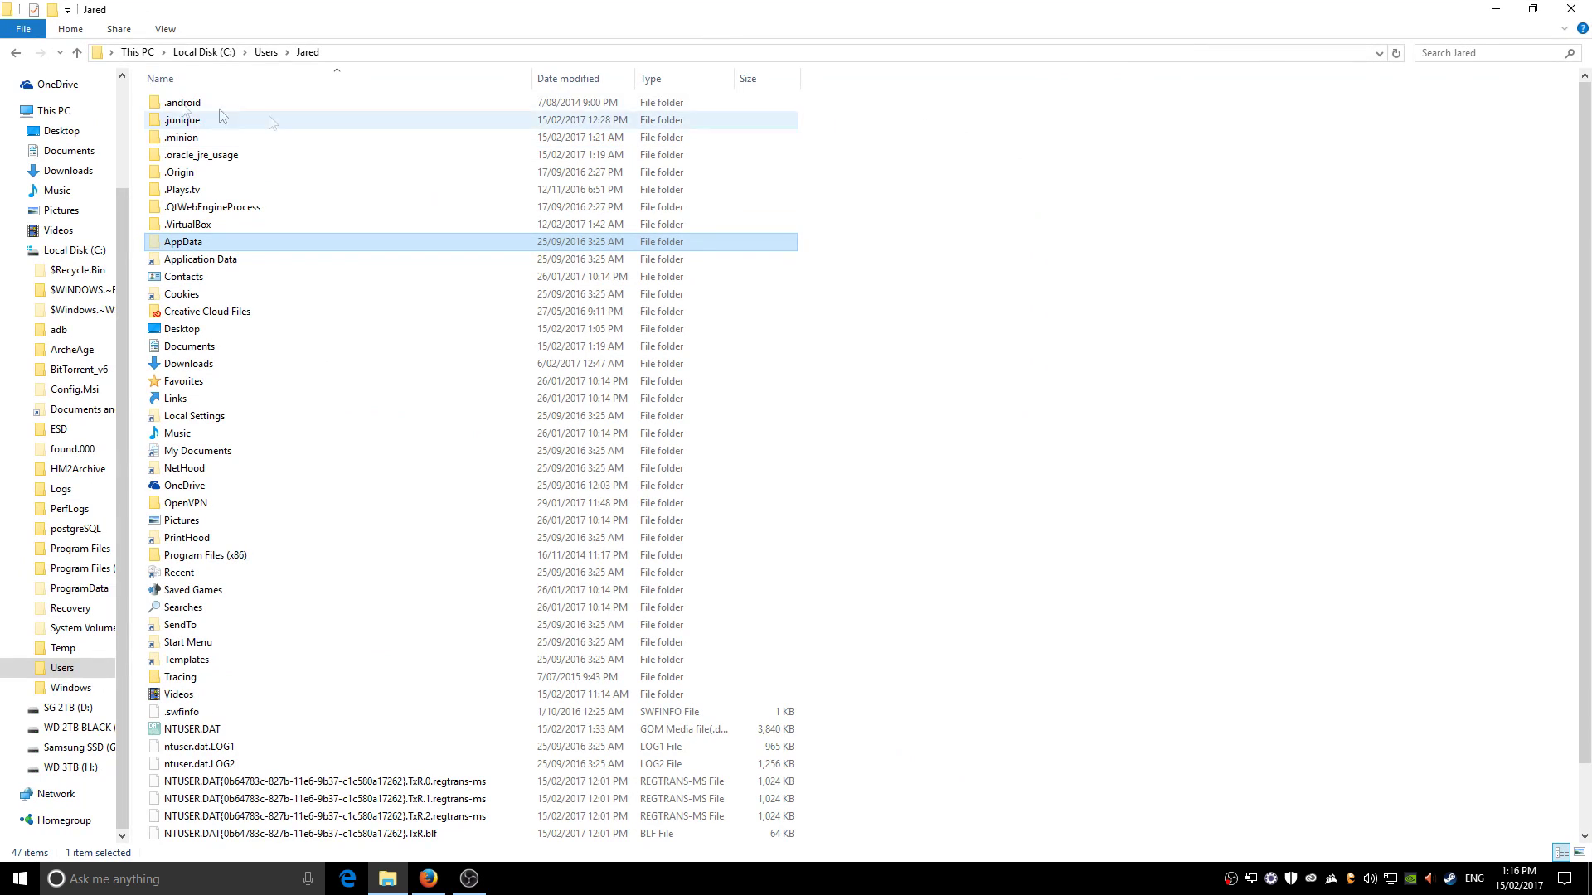
left_click(169, 31)
left_click(623, 90)
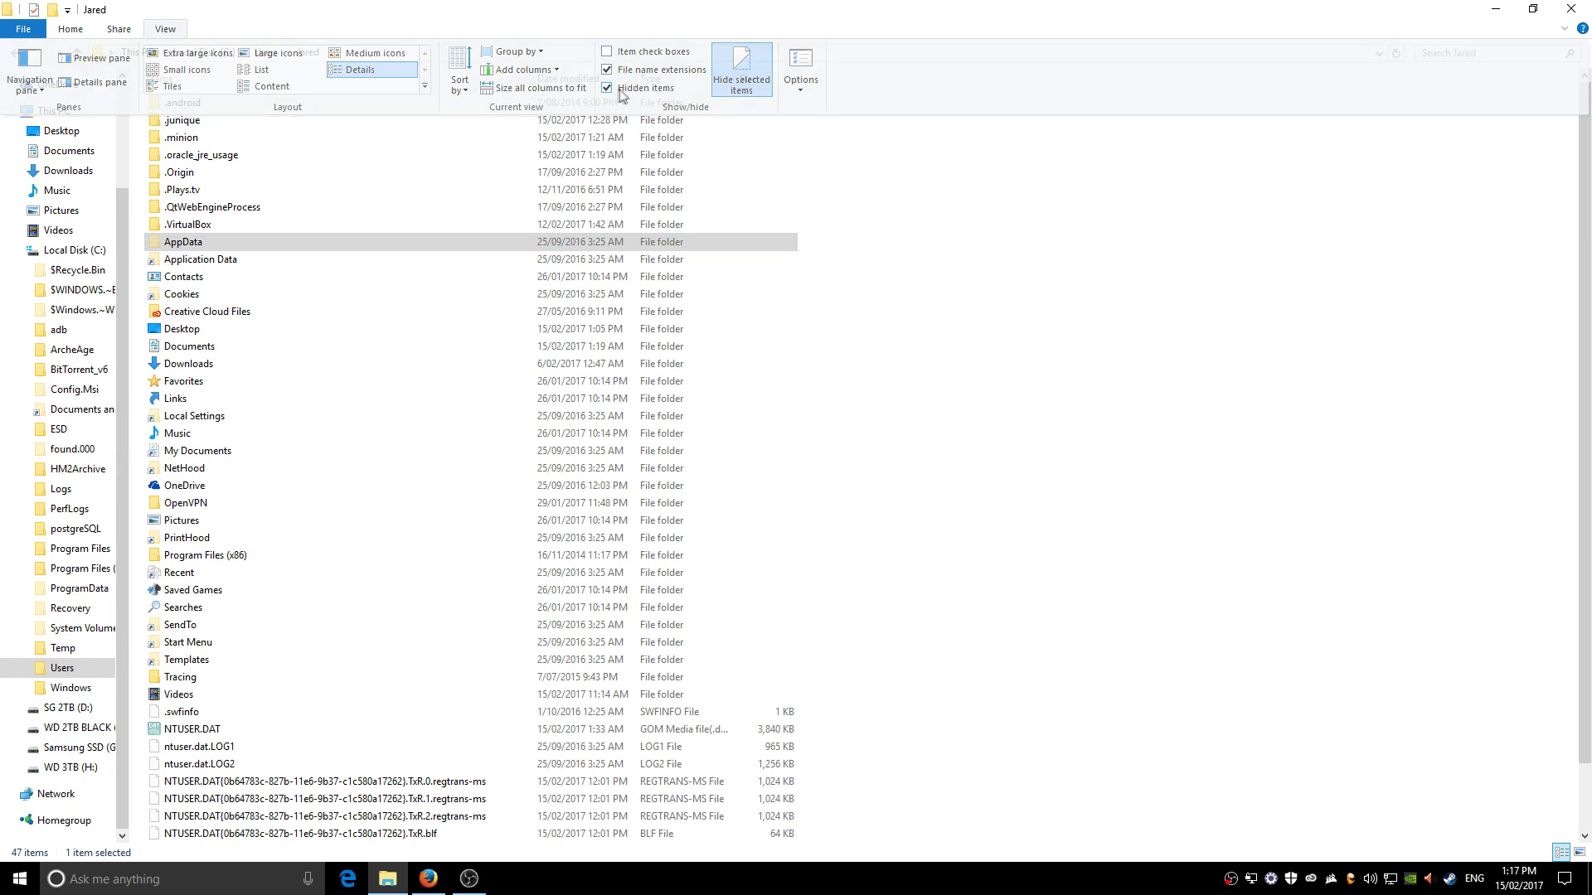
left_click(165, 29)
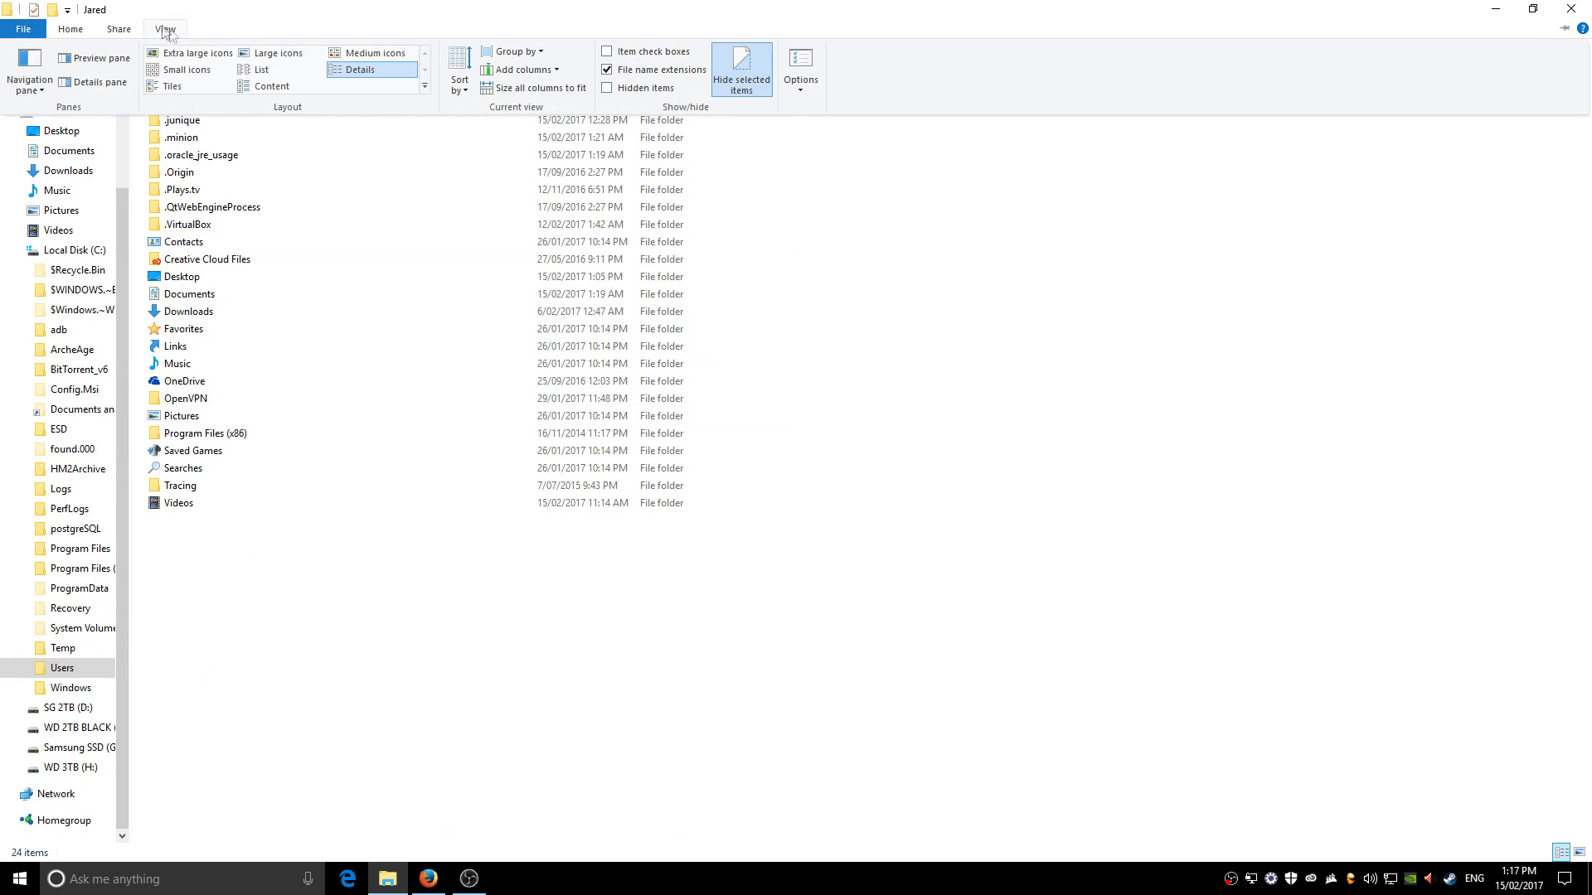
left_click(654, 89)
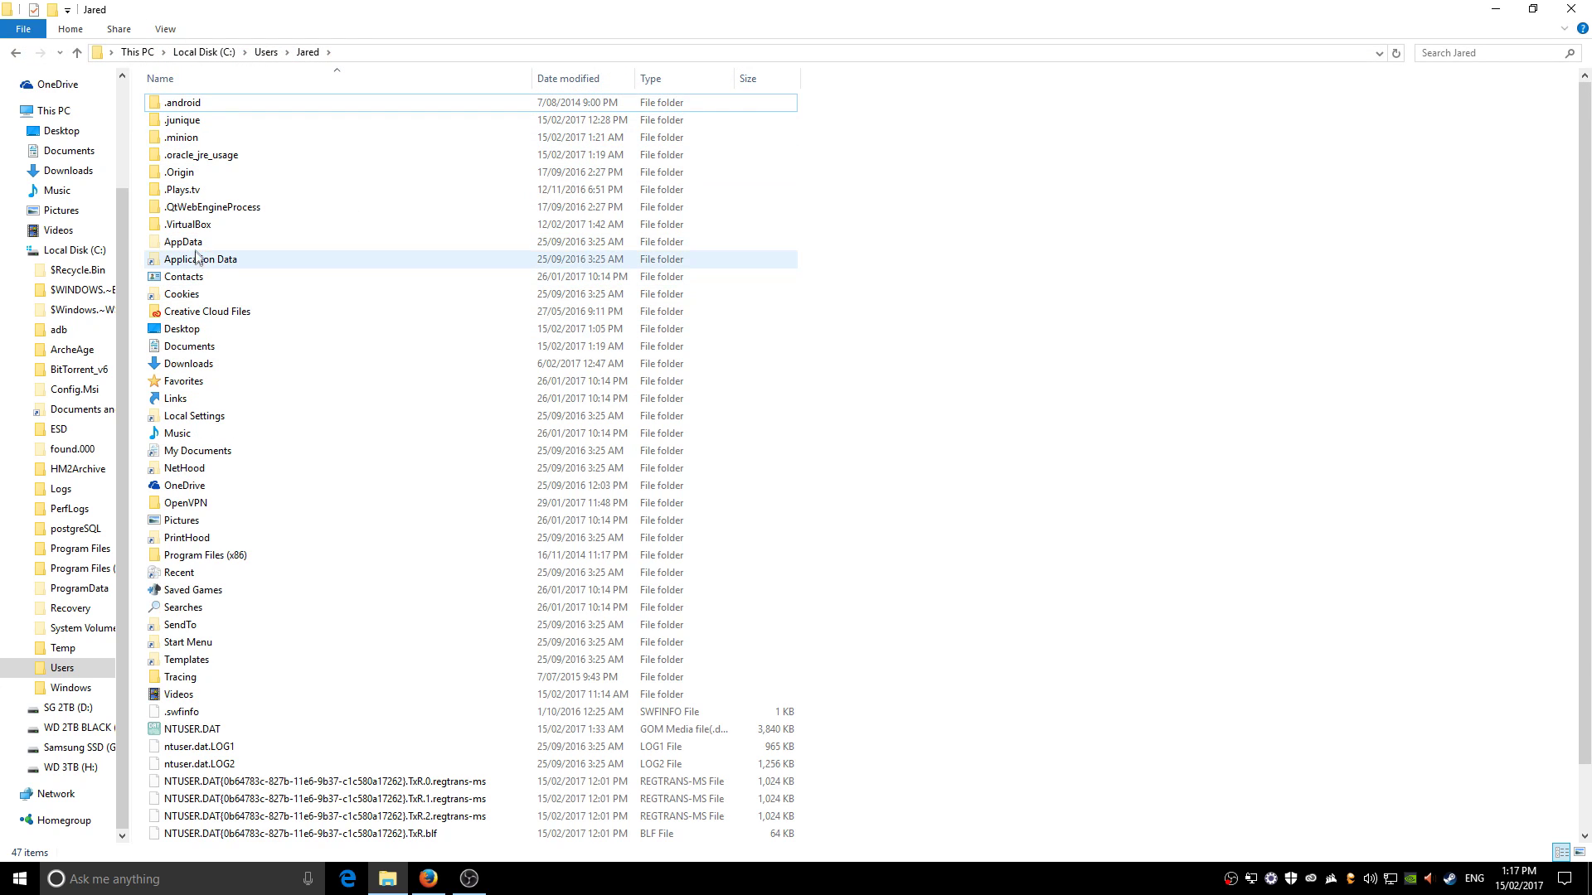
Open AppData\Local\Temp and widen the Name column to read the folder names.
double_click(273, 241)
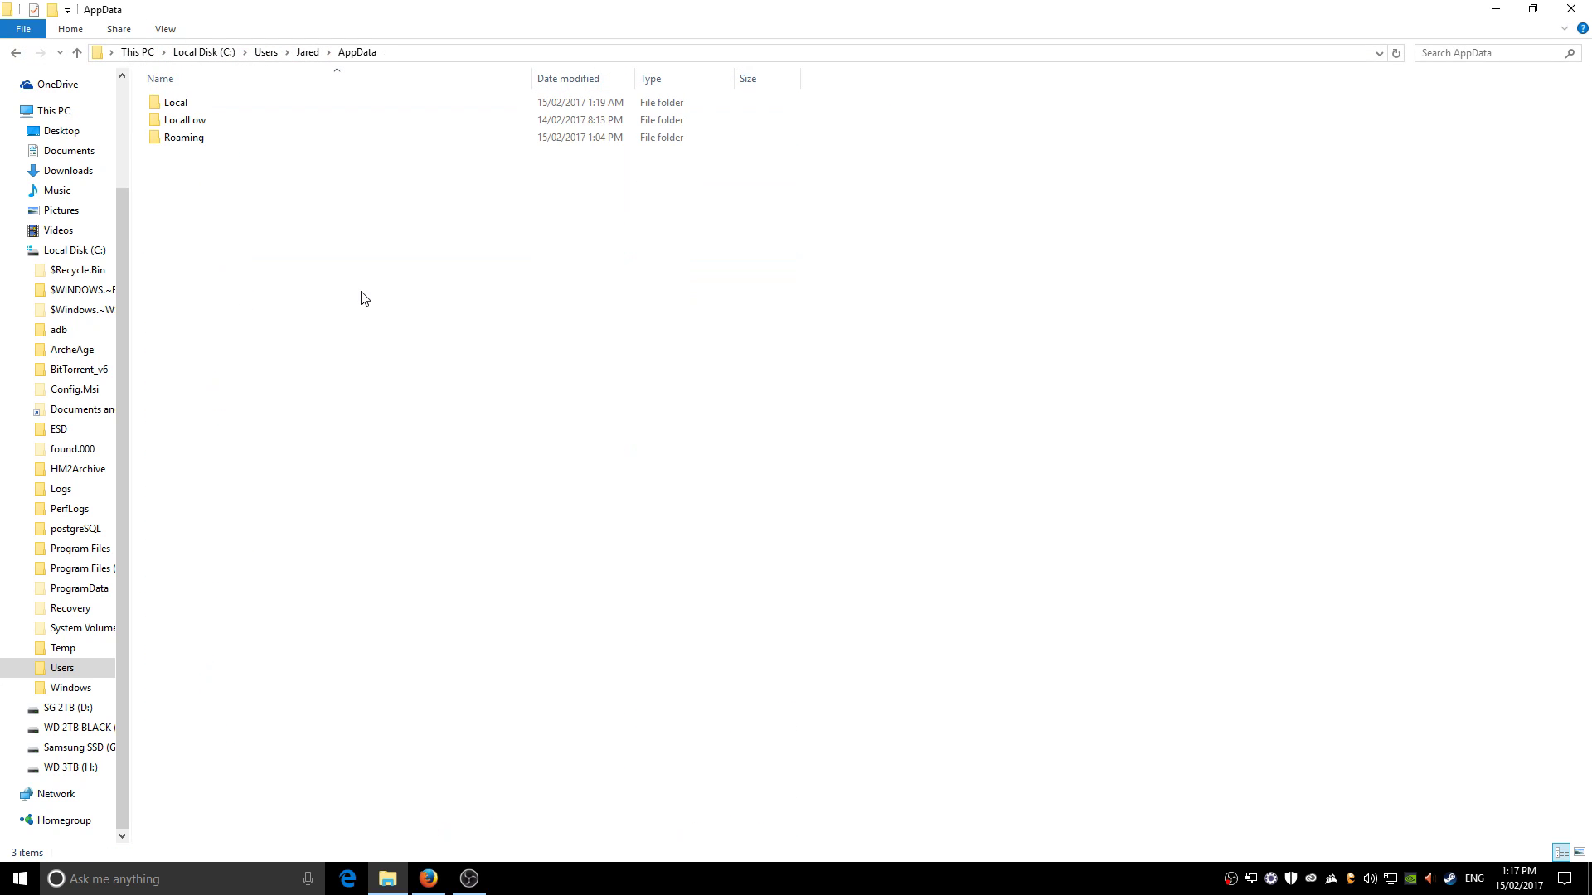
double_click(191, 103)
scroll(264, 586, "down", 10)
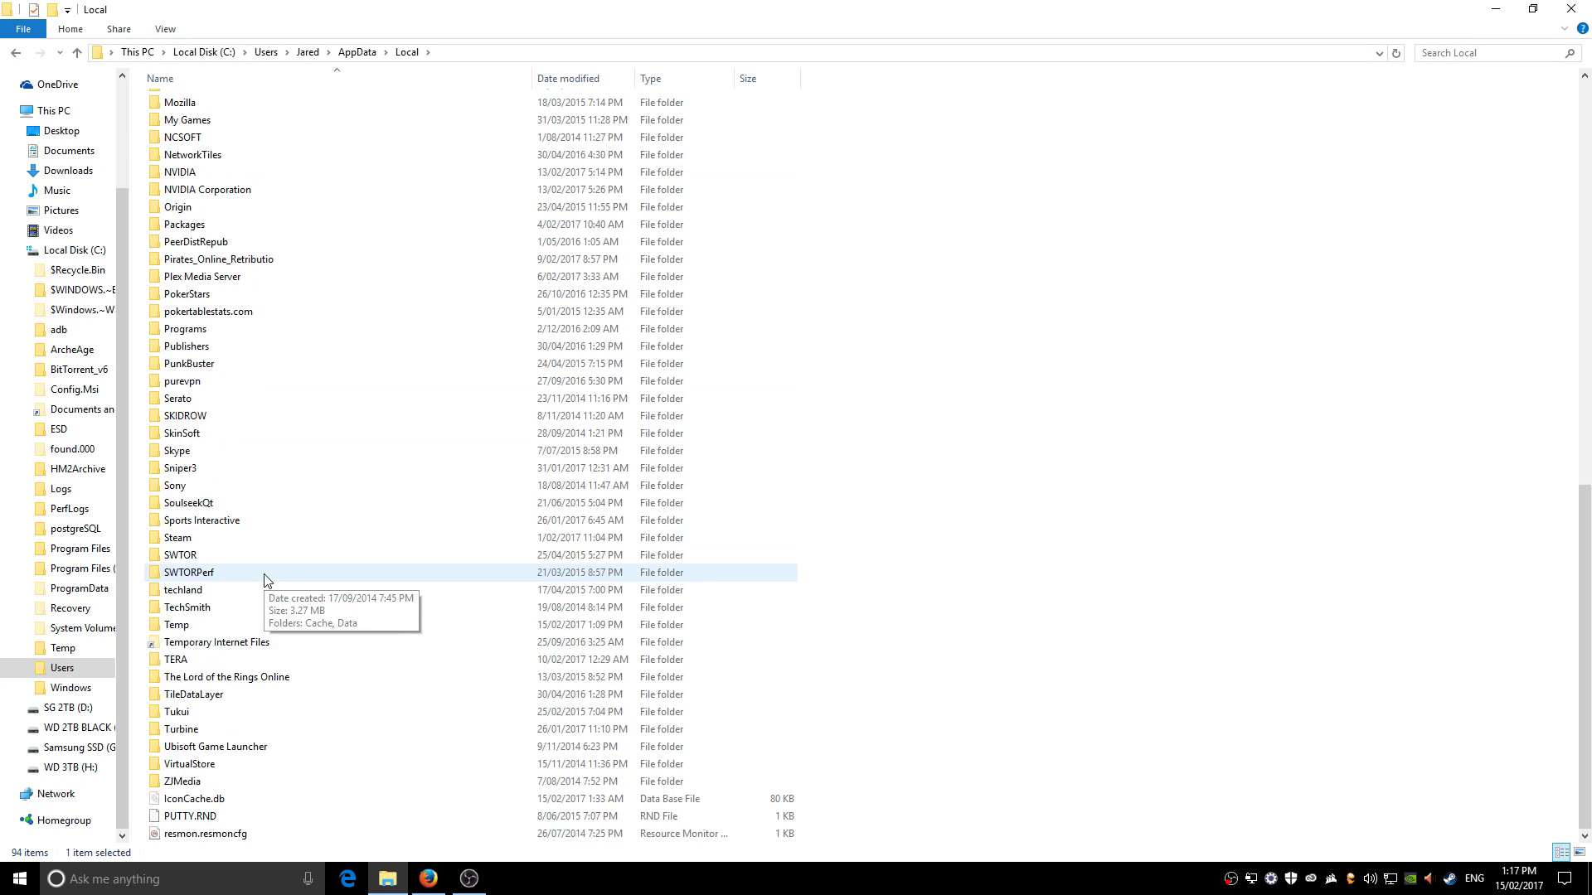
double_click(263, 629)
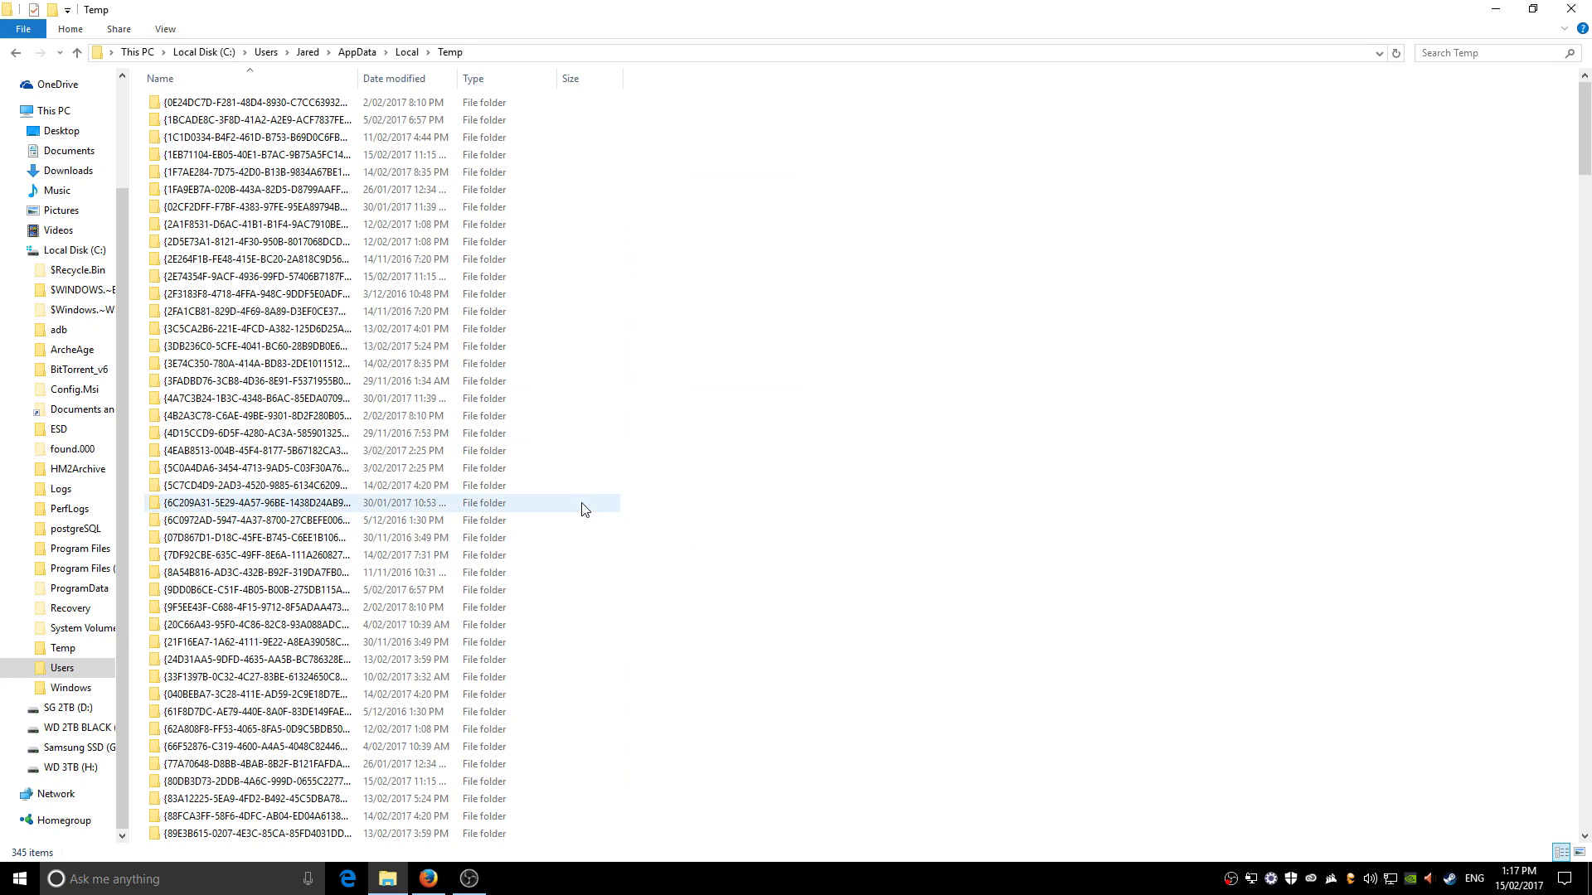
double_click(357, 78)
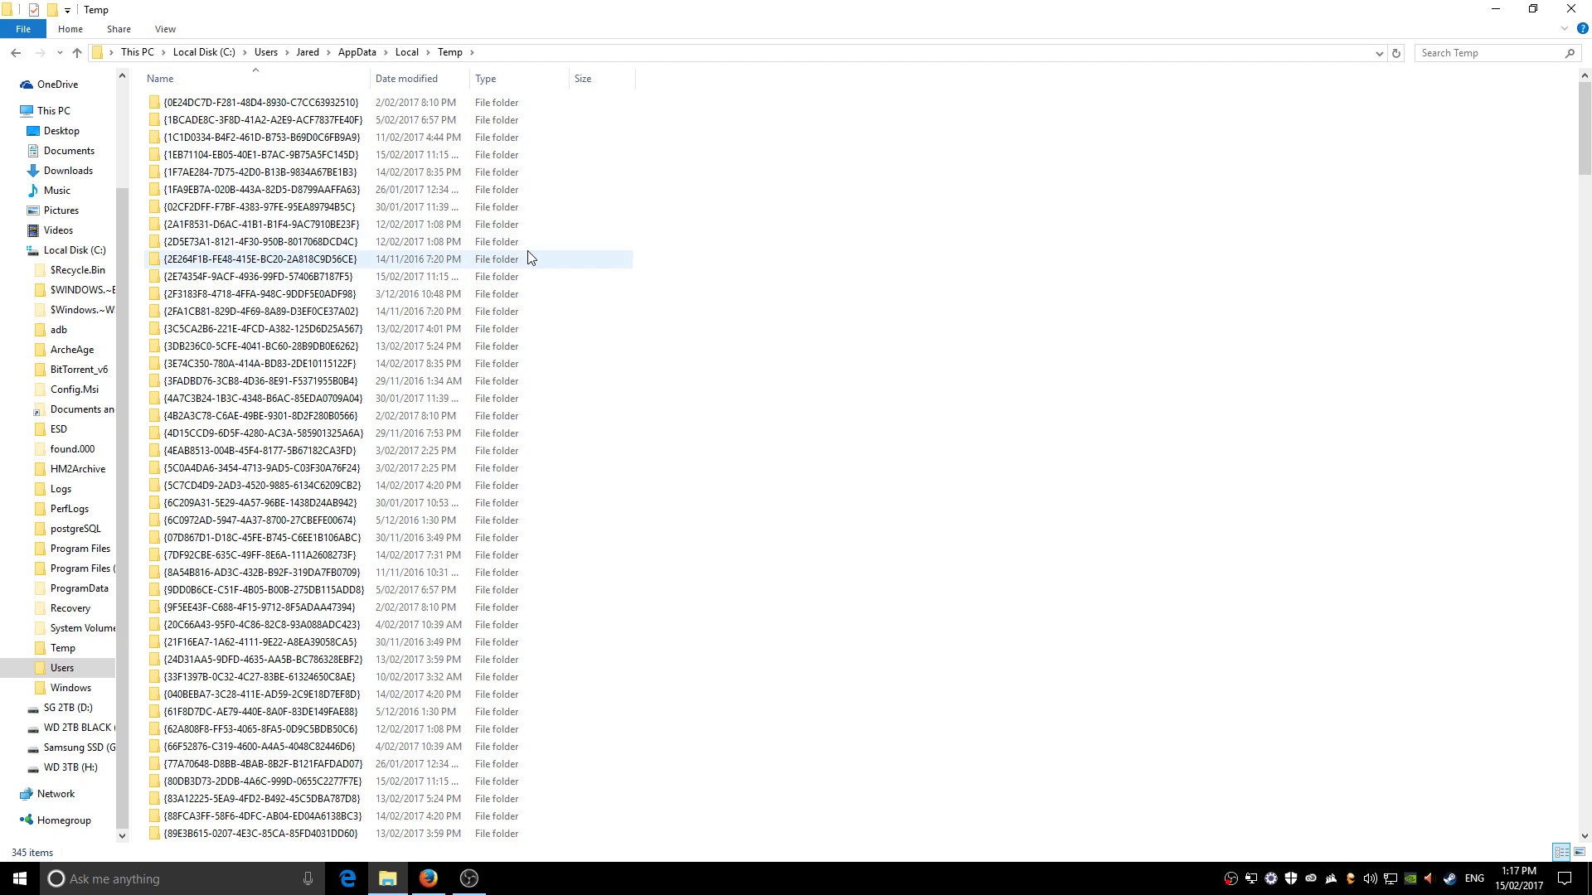
left_click_drag(371, 77, 498, 78)
scroll(630, 631, "down", 20)
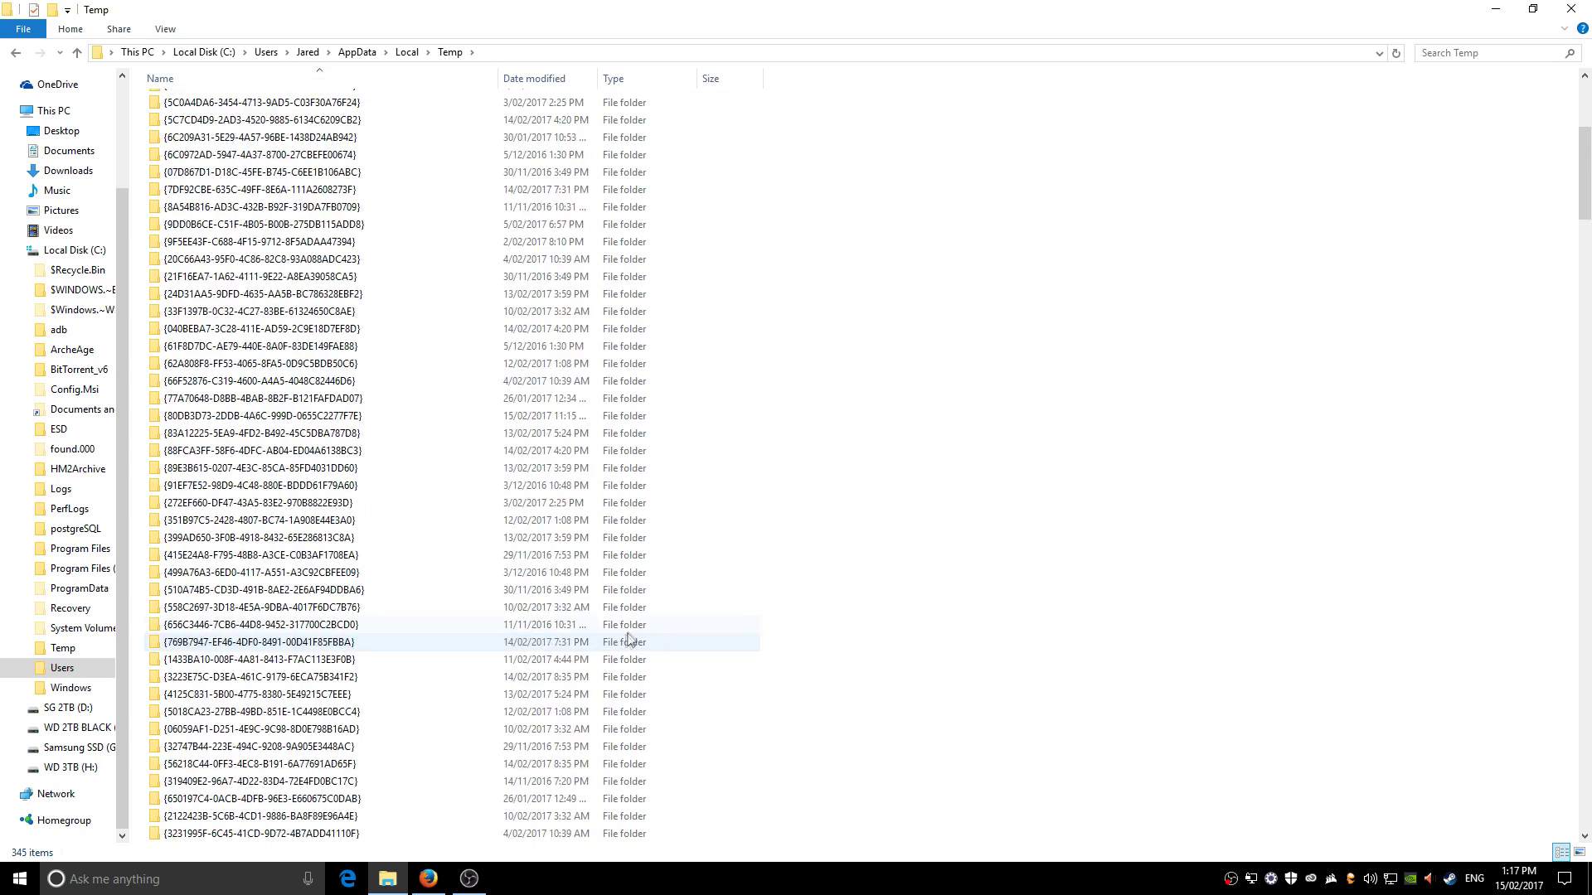
scroll(632, 632, "down", 10)
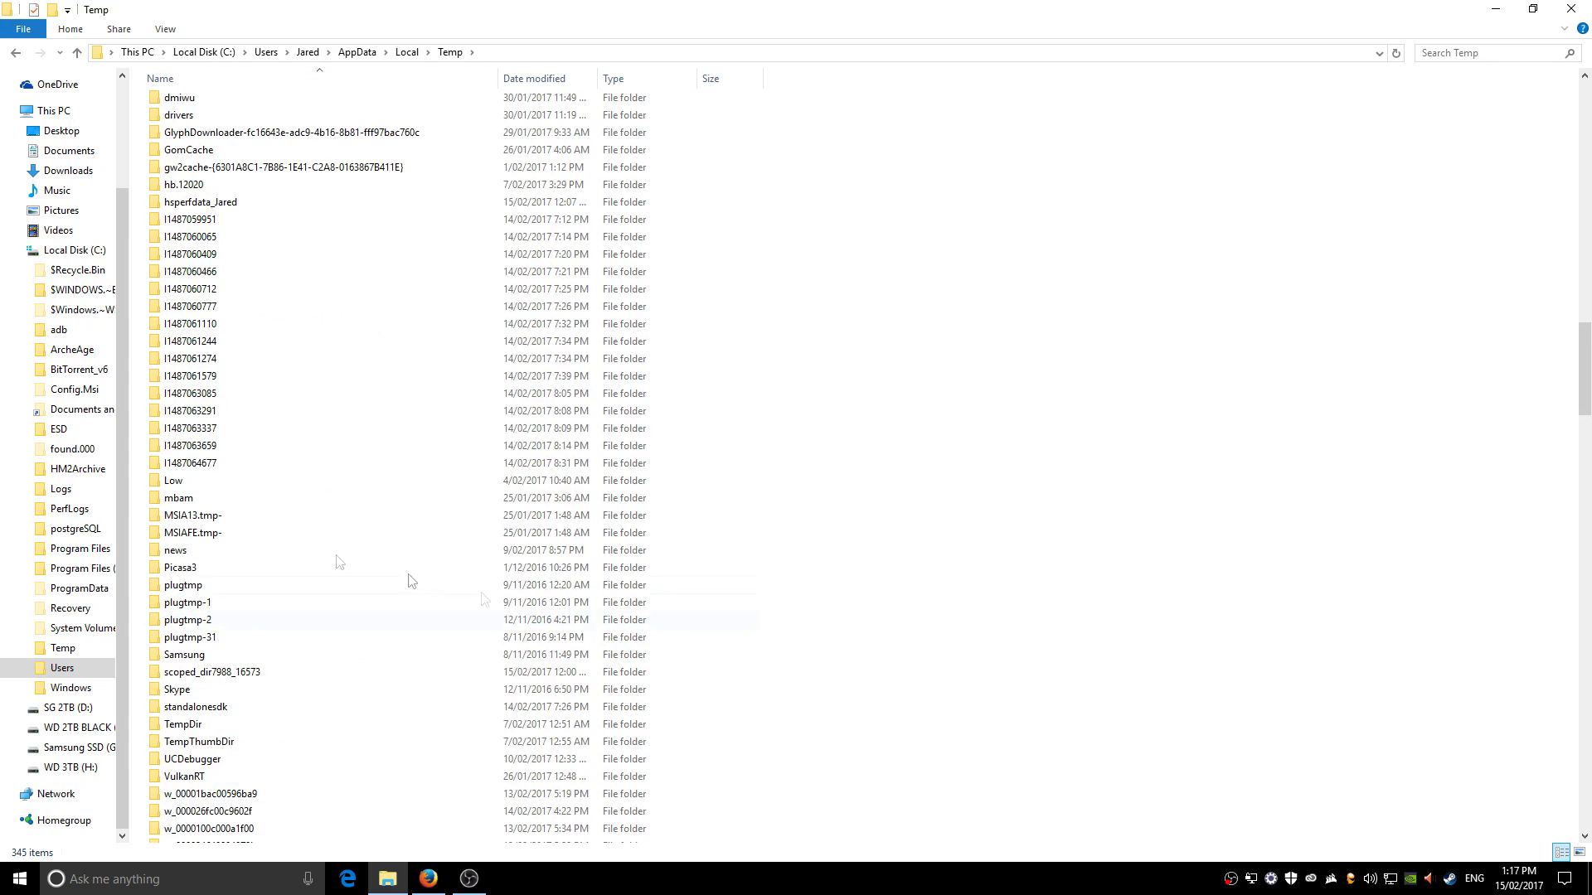
left_click(198, 464)
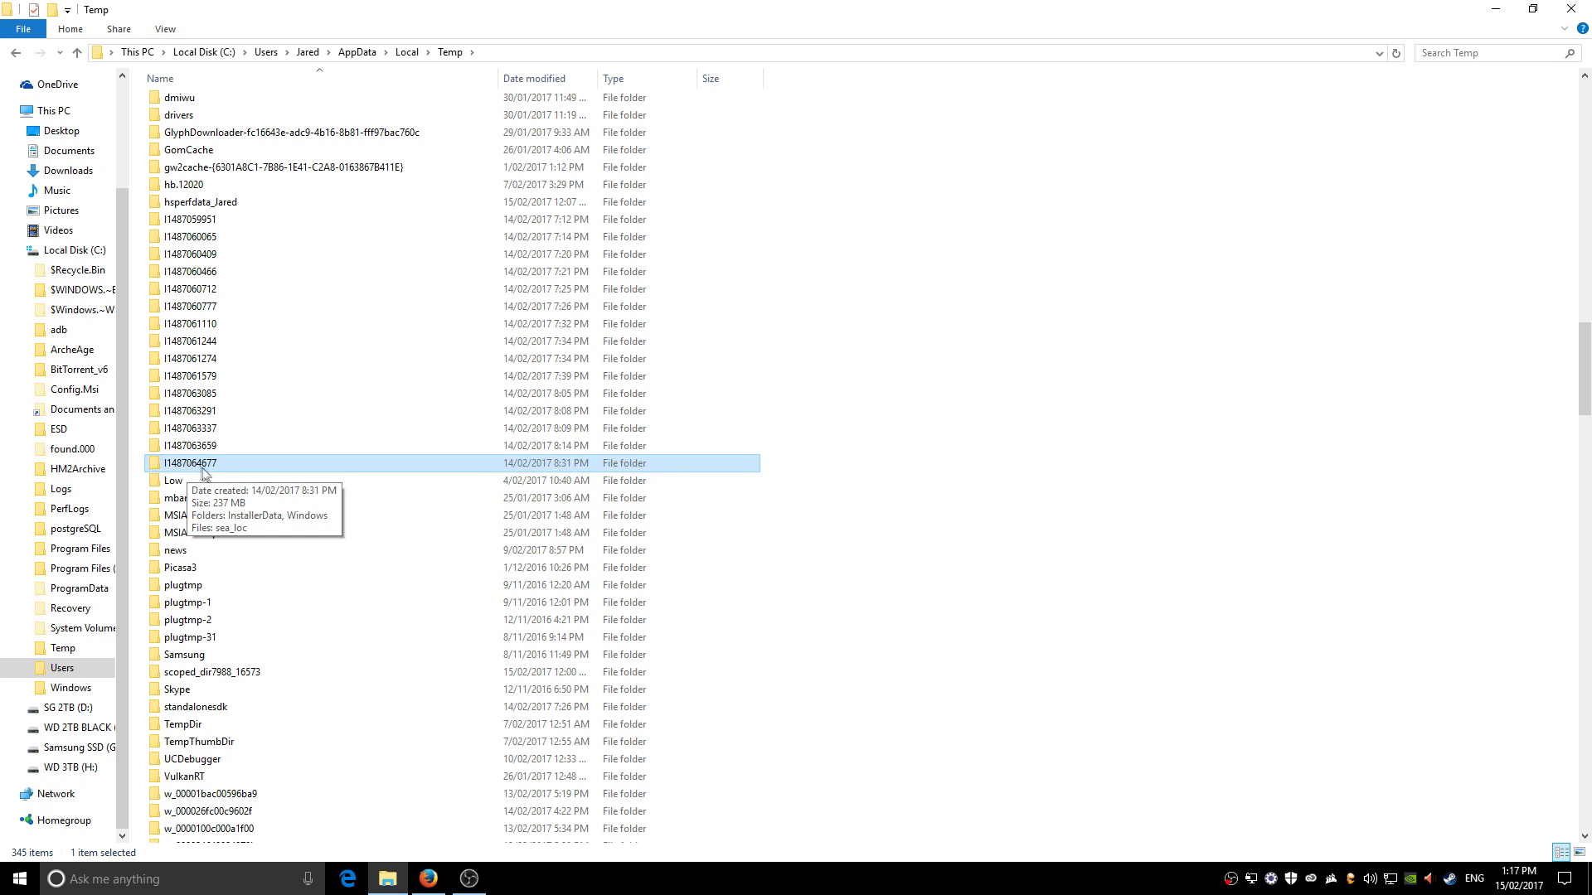
double_click(214, 464)
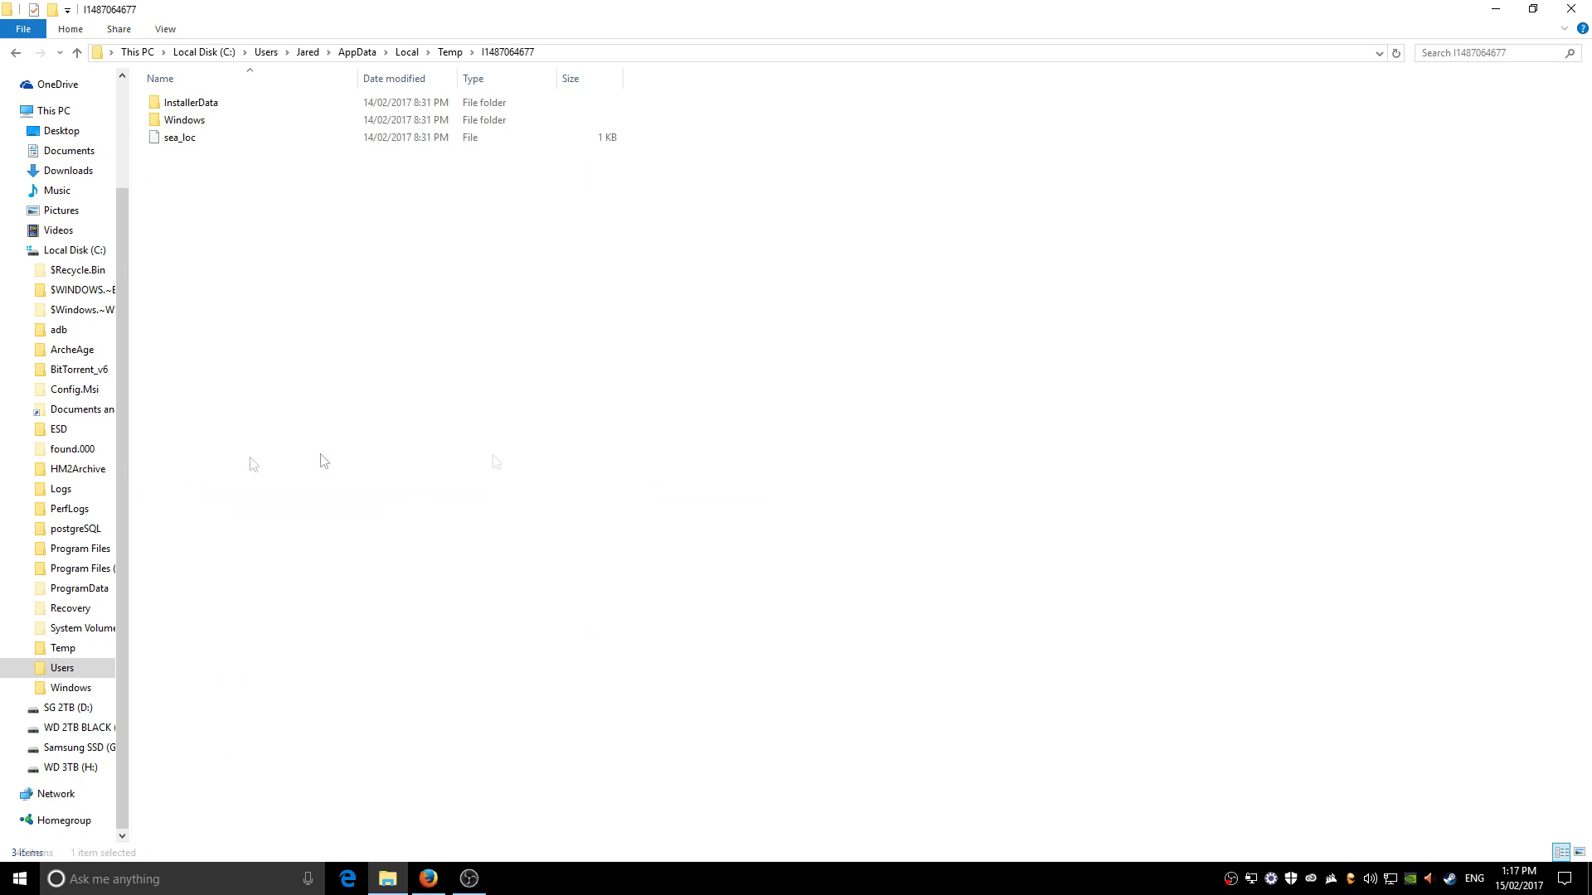
double_click(214, 105)
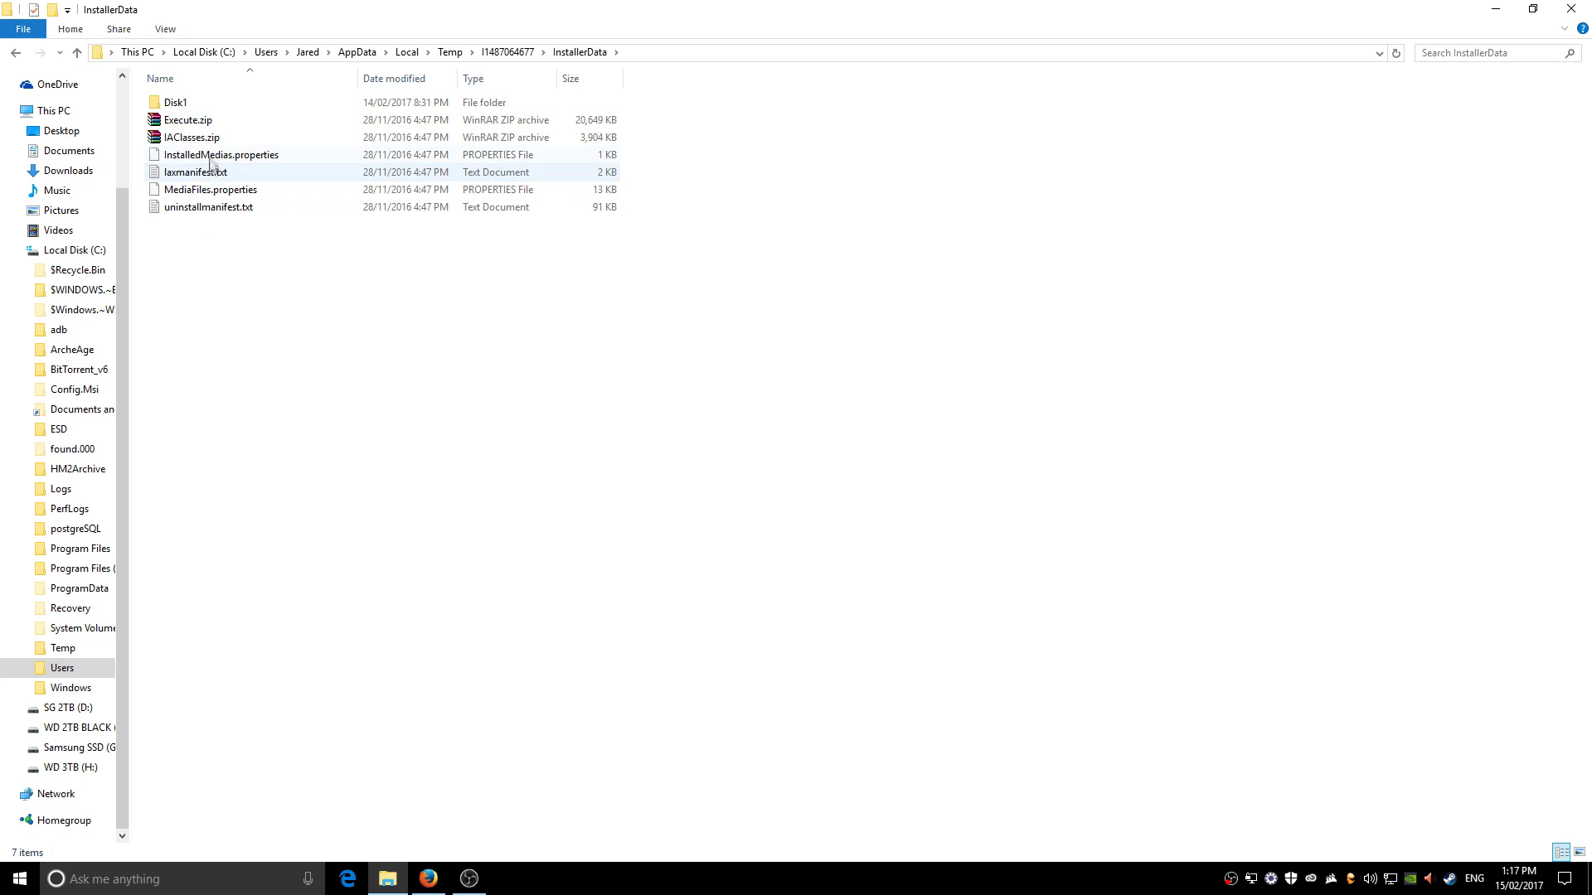
double_click(200, 106)
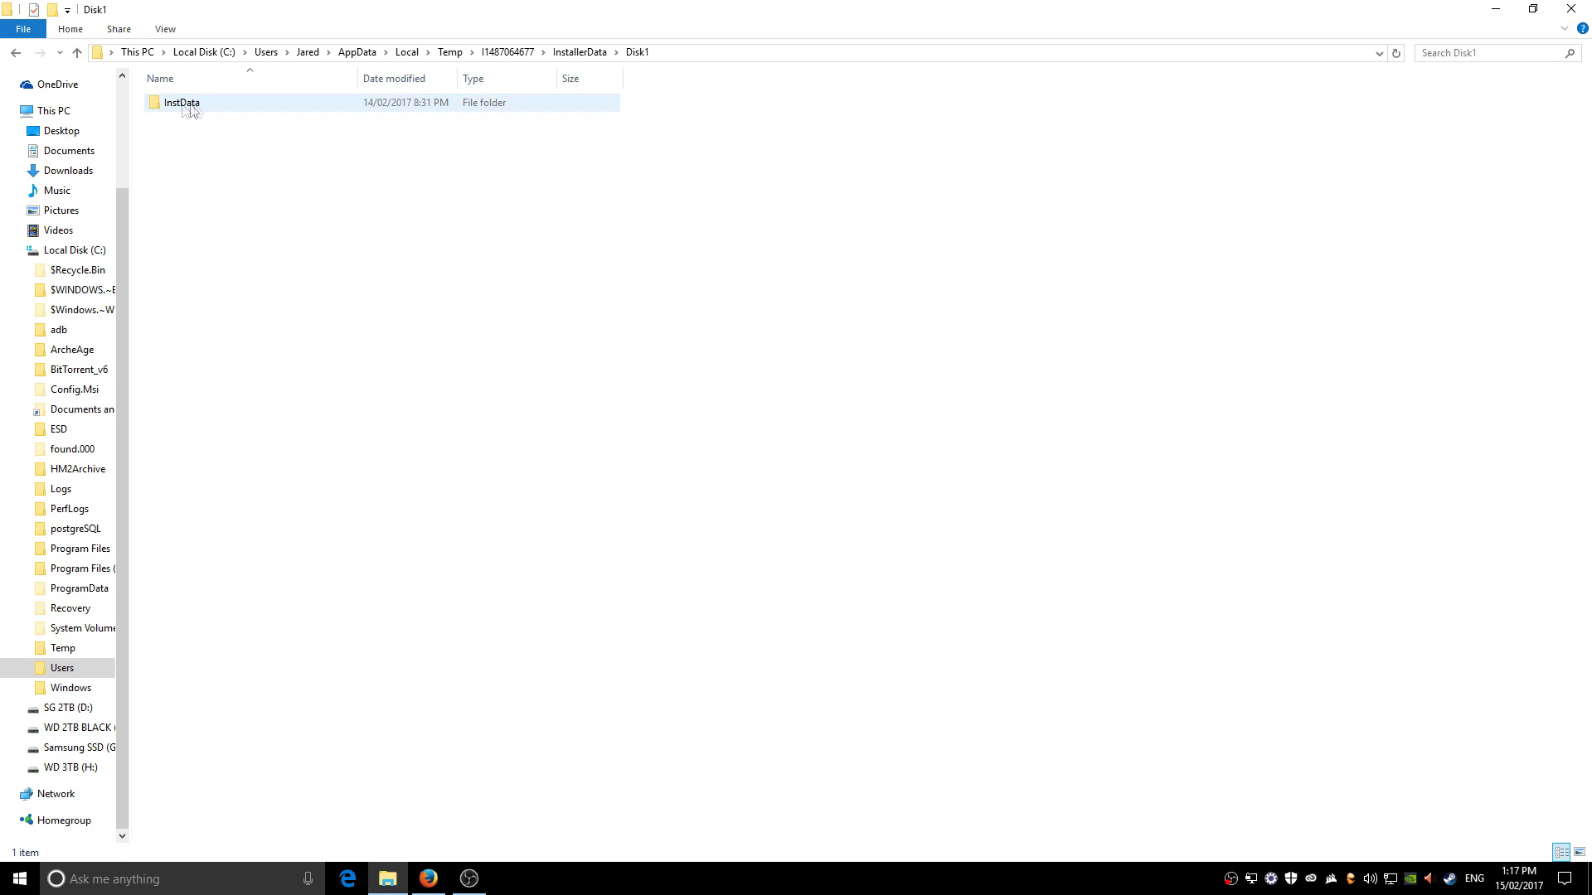
double_click(240, 110)
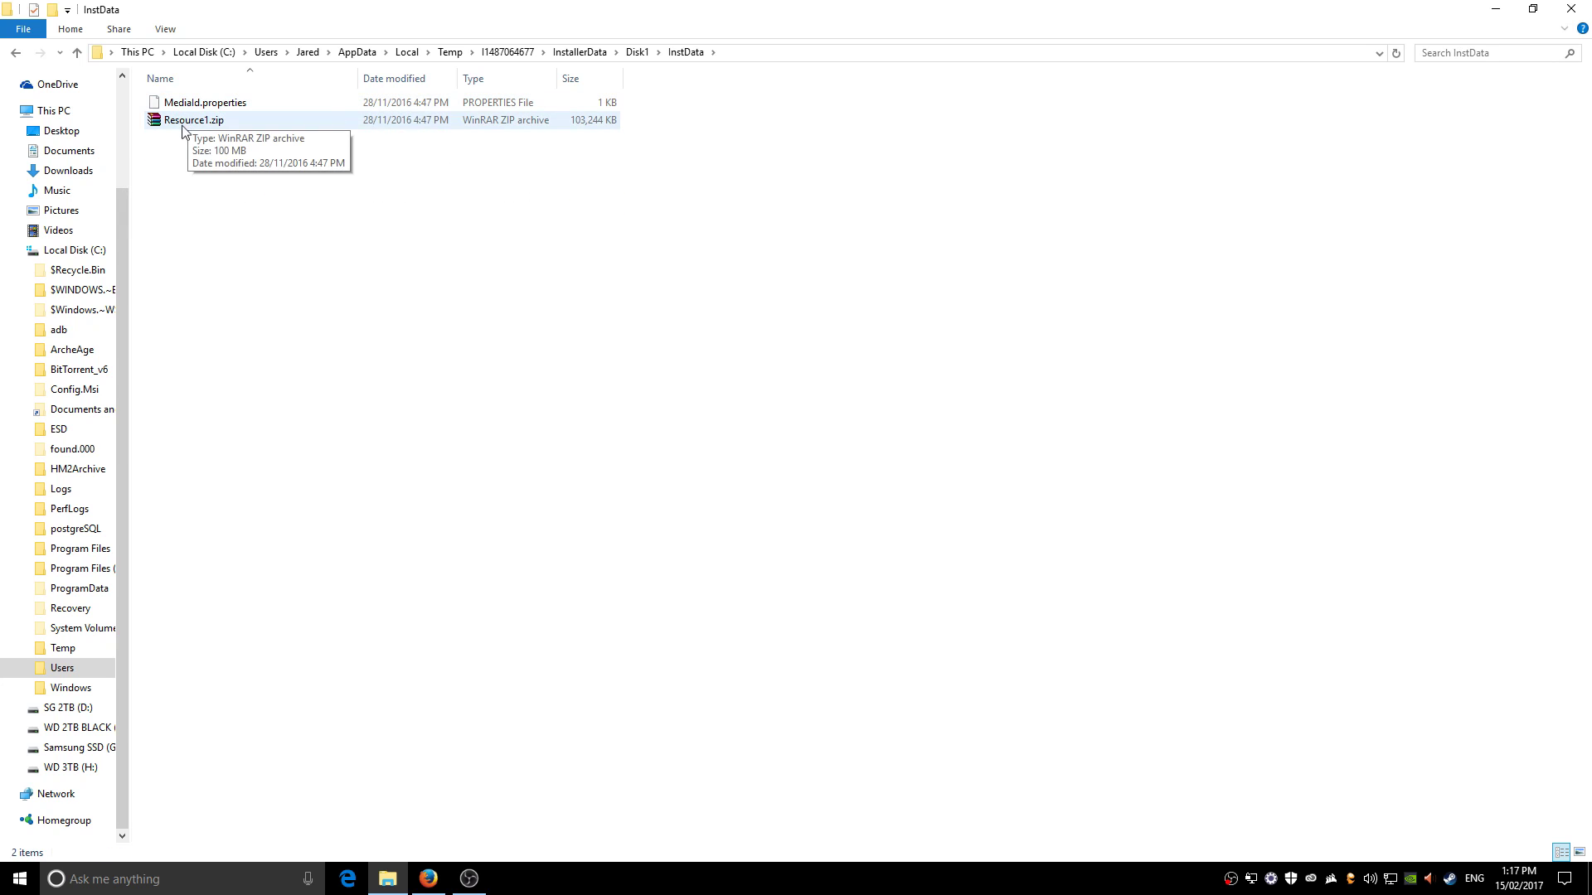
left_click(195, 120)
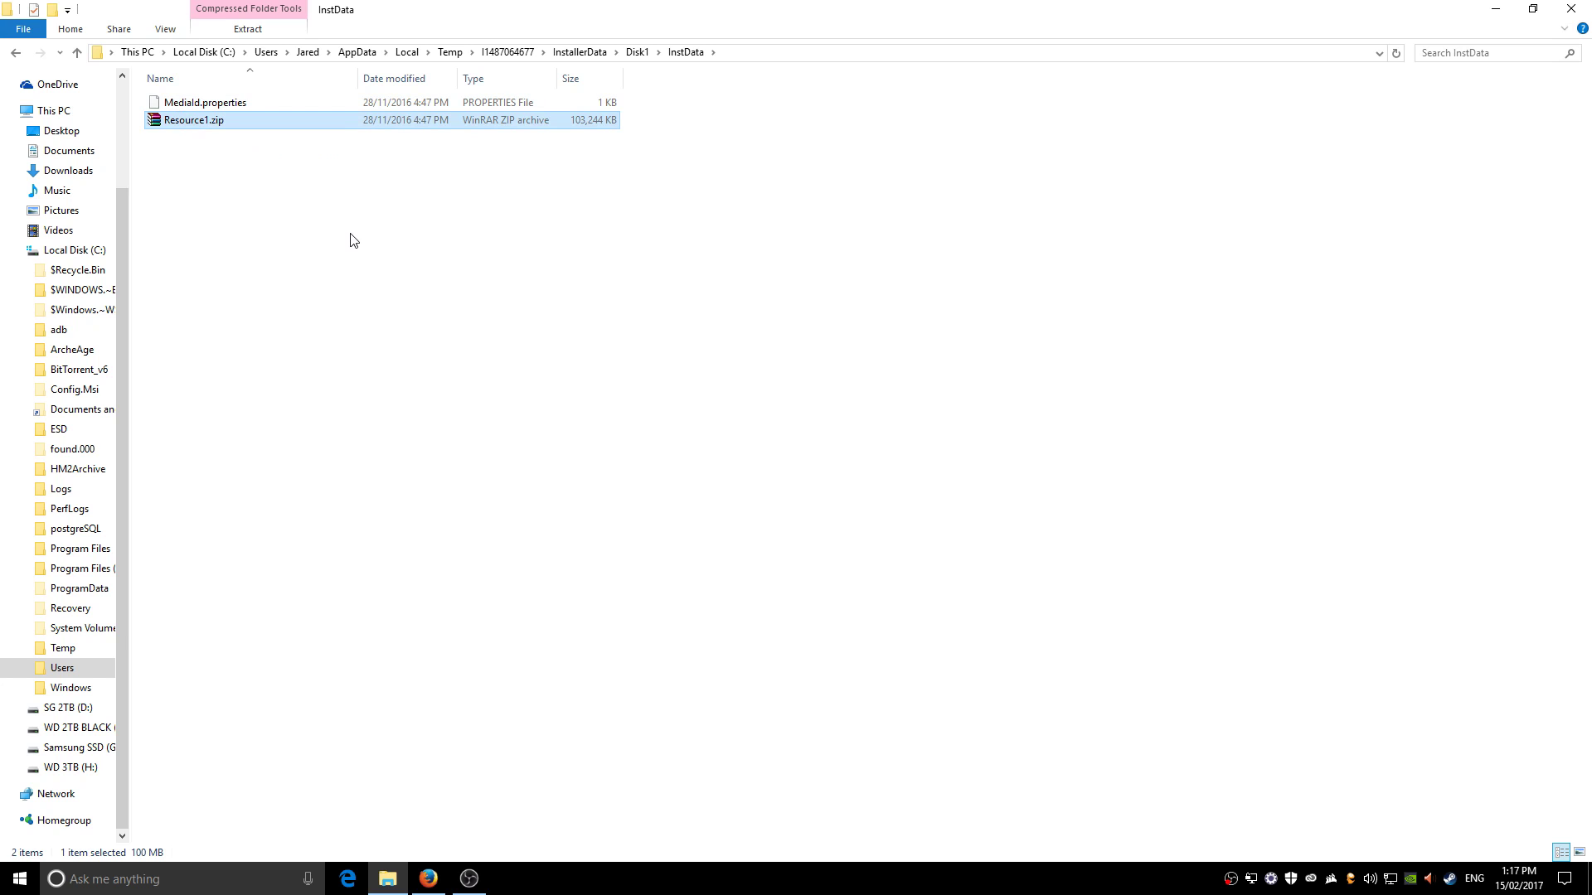
Open Resource1.zip in WinRAR, dismiss the evaluation reminder, and browse to $IA_PROJECT_DIR$\src_path.
double_click(241, 123)
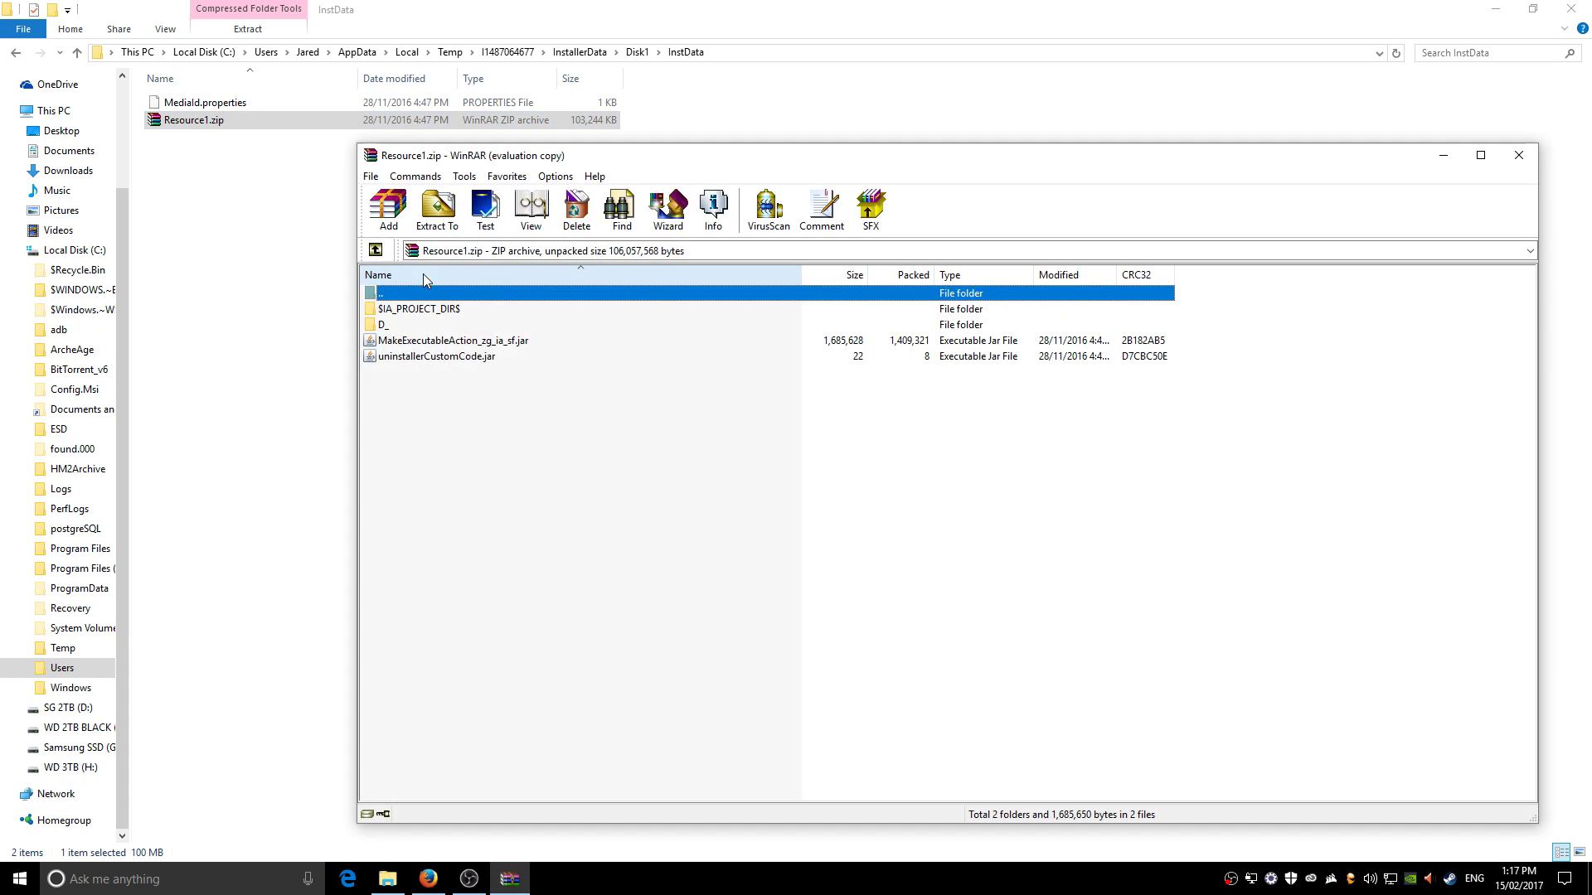
left_click(1034, 499)
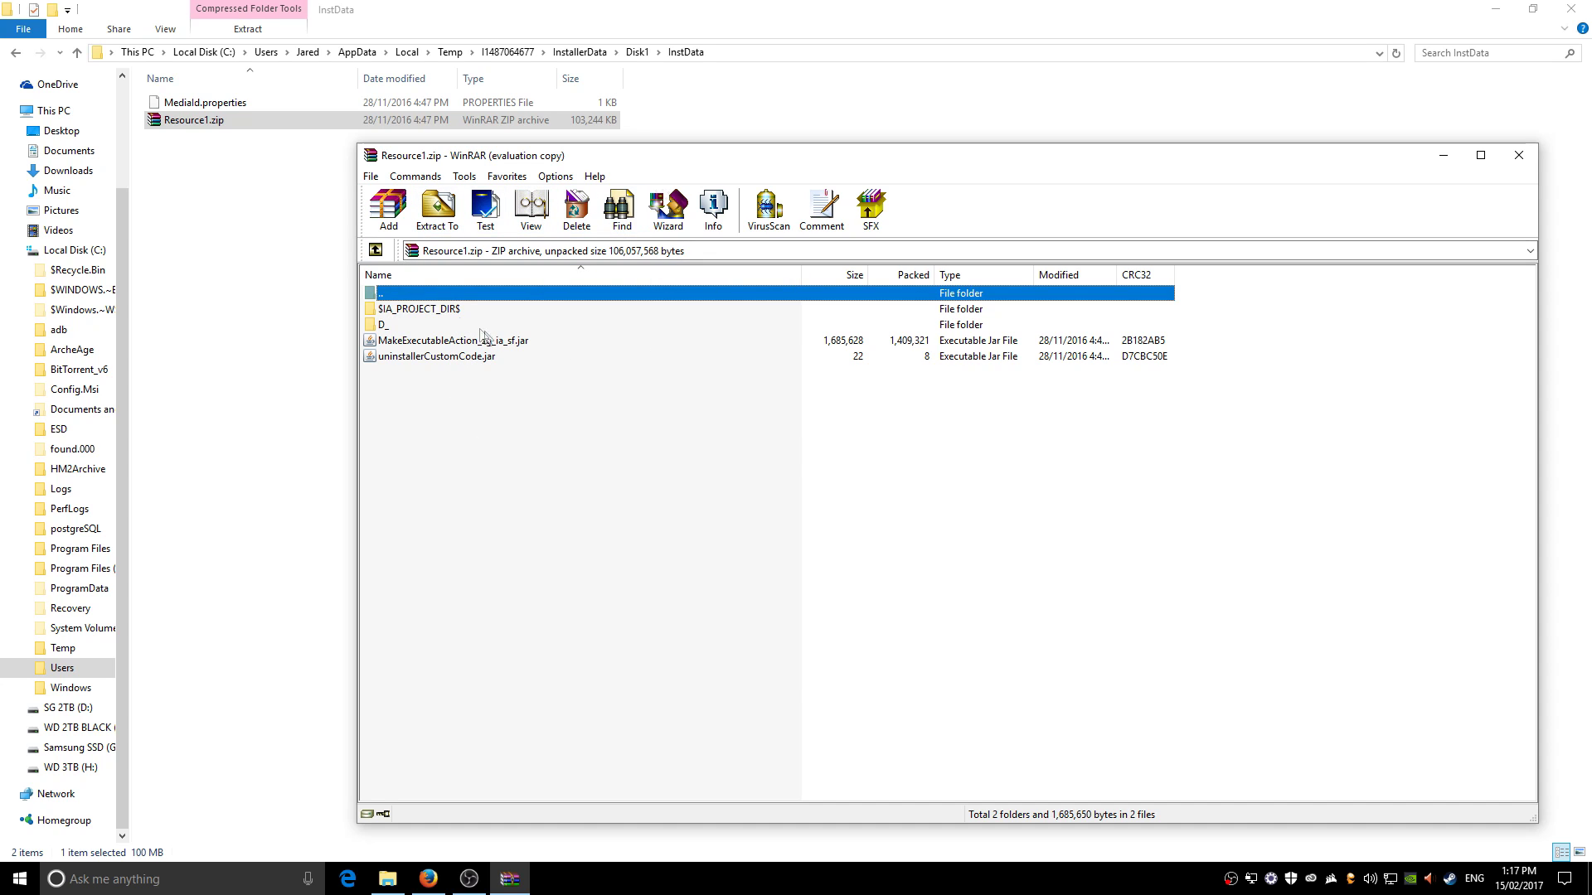
double_click(415, 312)
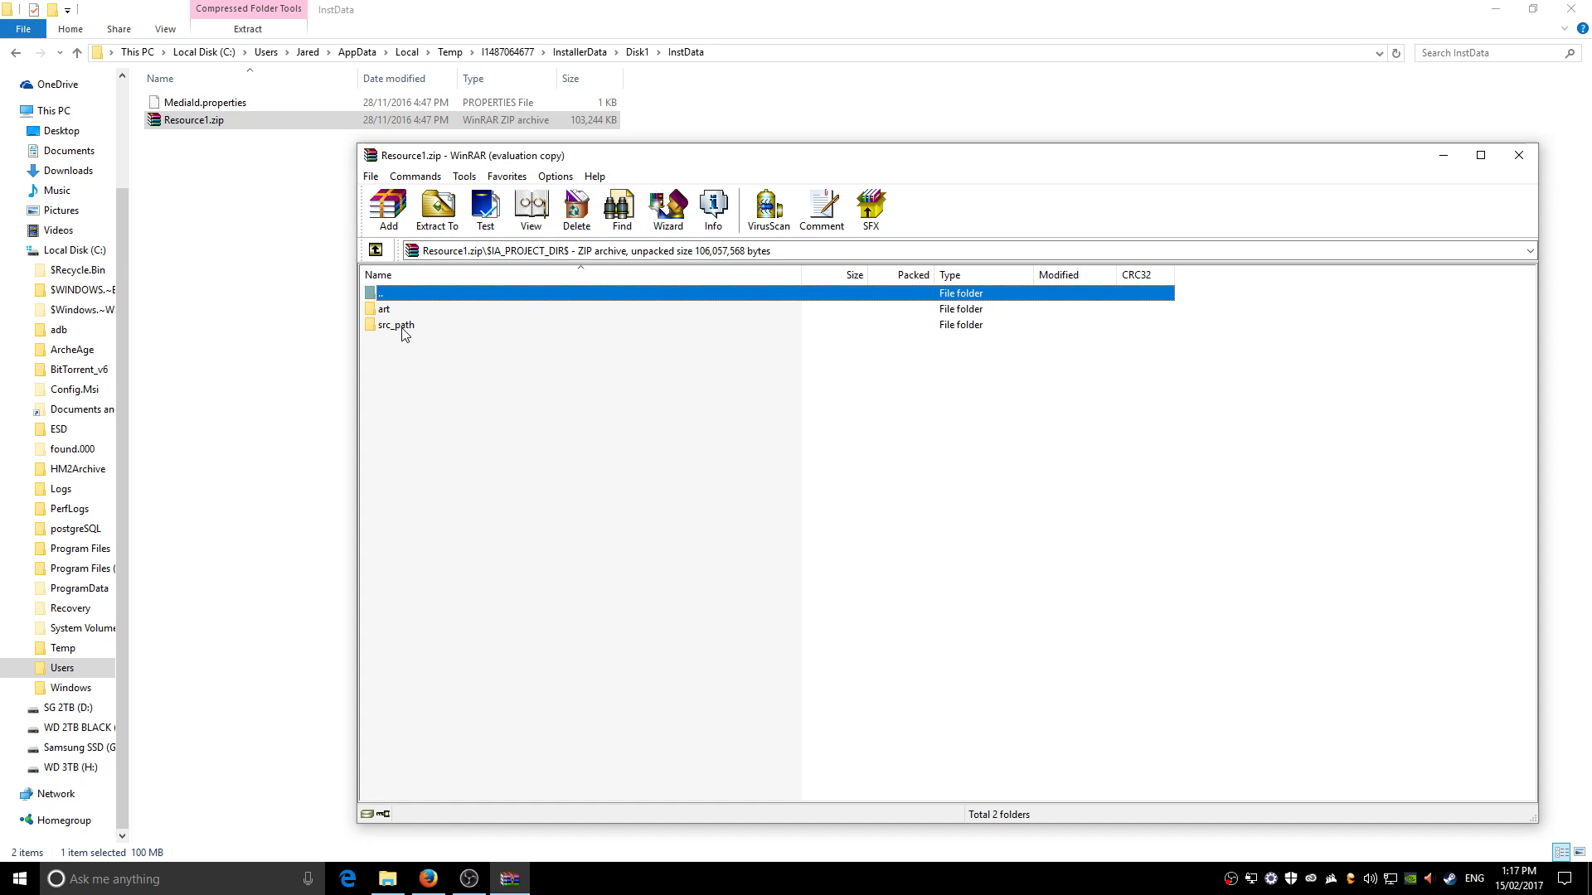
double_click(404, 326)
Check that the archived Launcher folder holds Bethesda.net_Launcher.exe, then return to src_path.
left_click(403, 310)
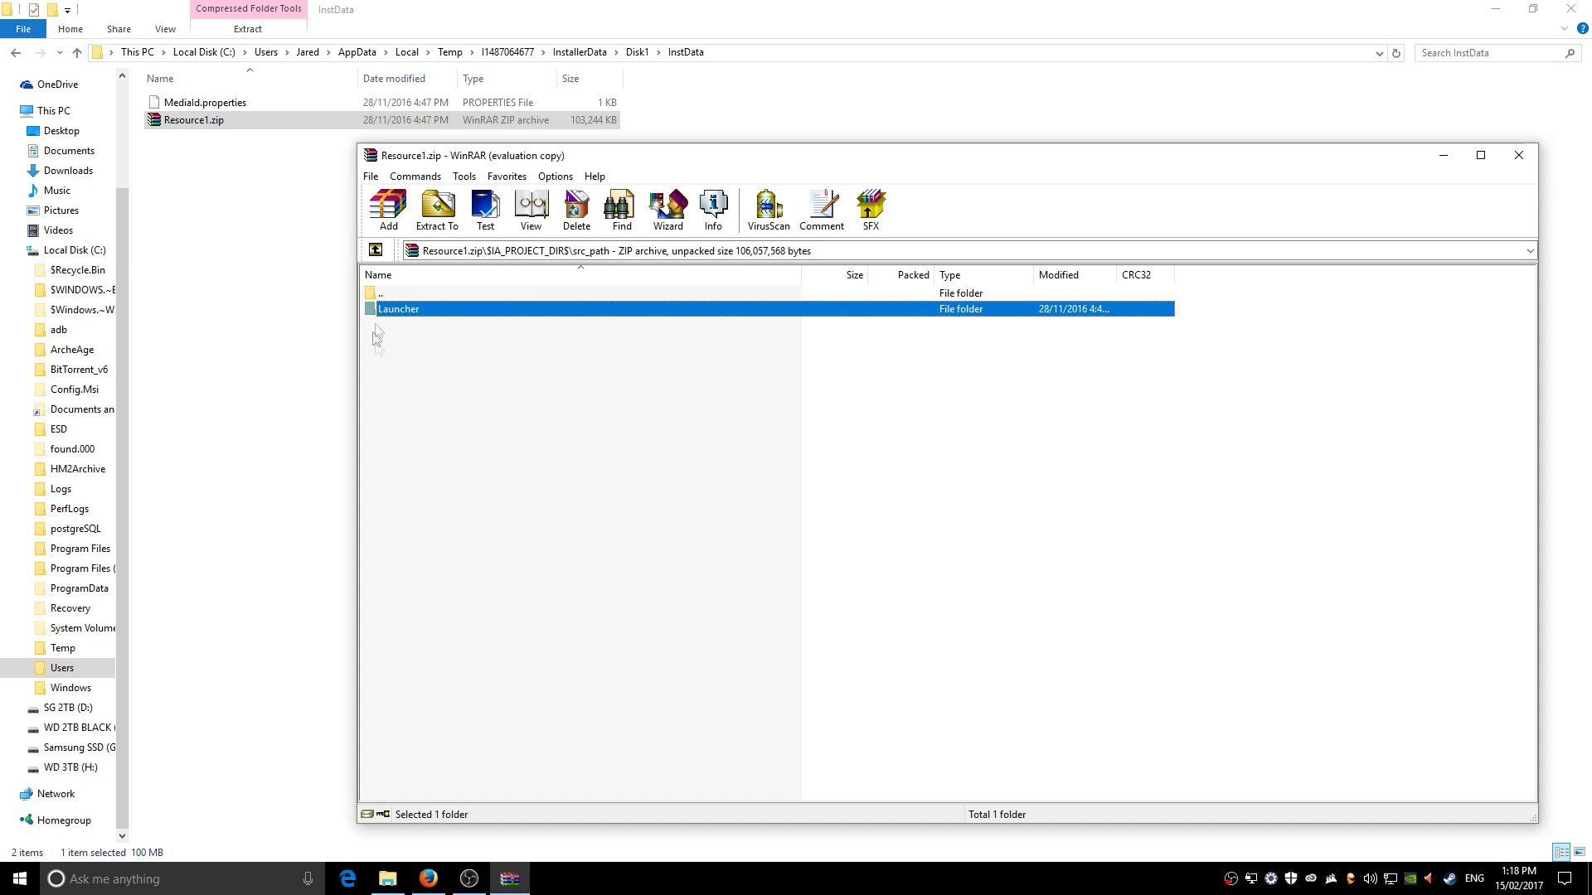
double_click(478, 310)
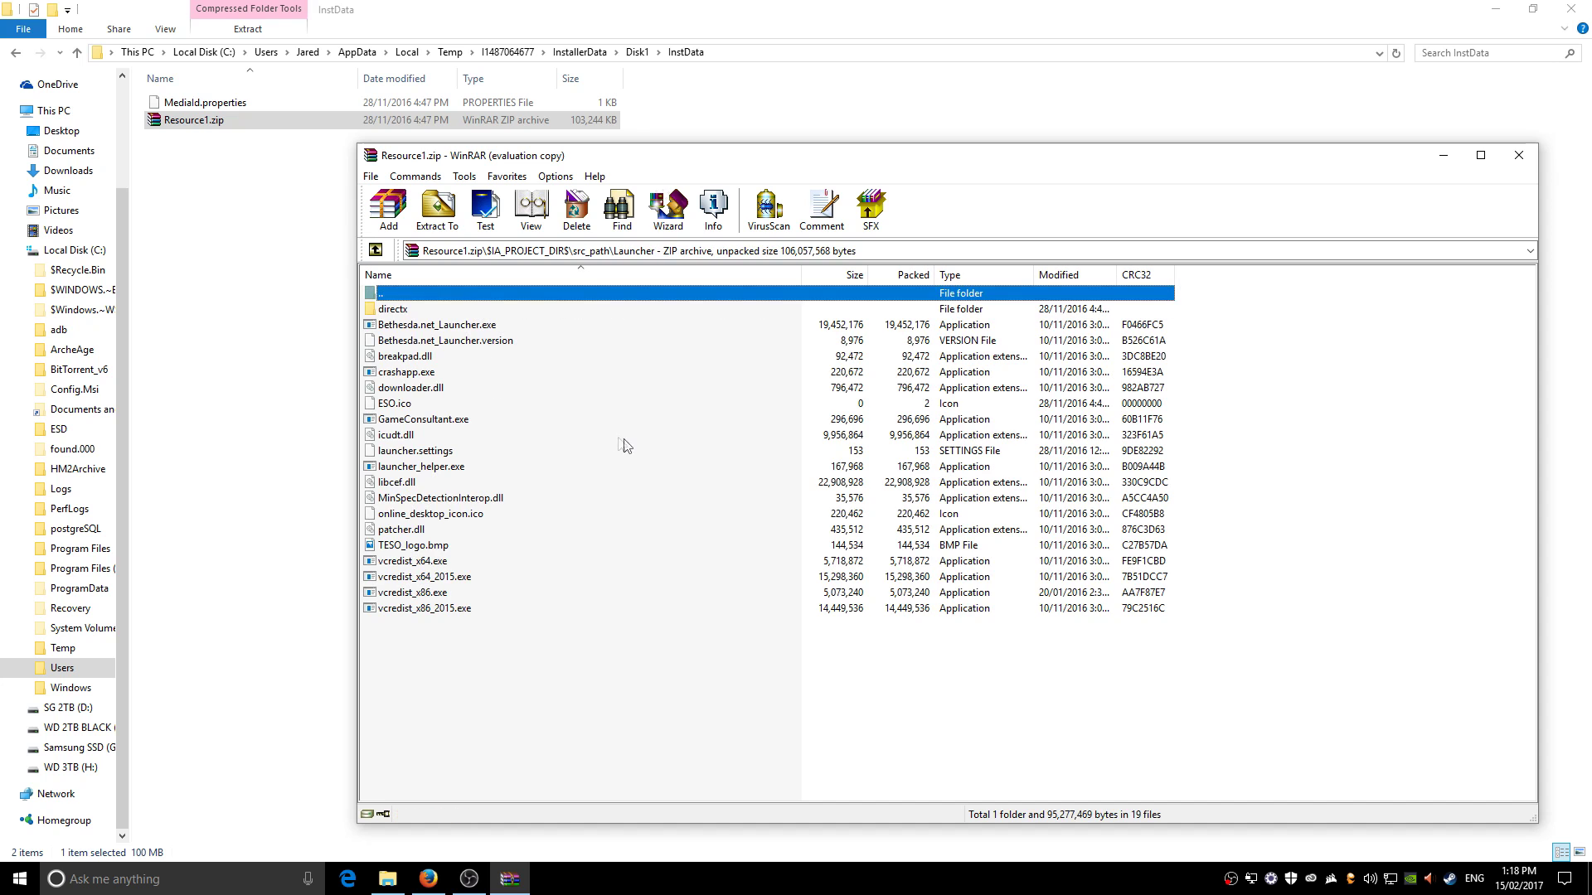
left_click(408, 329)
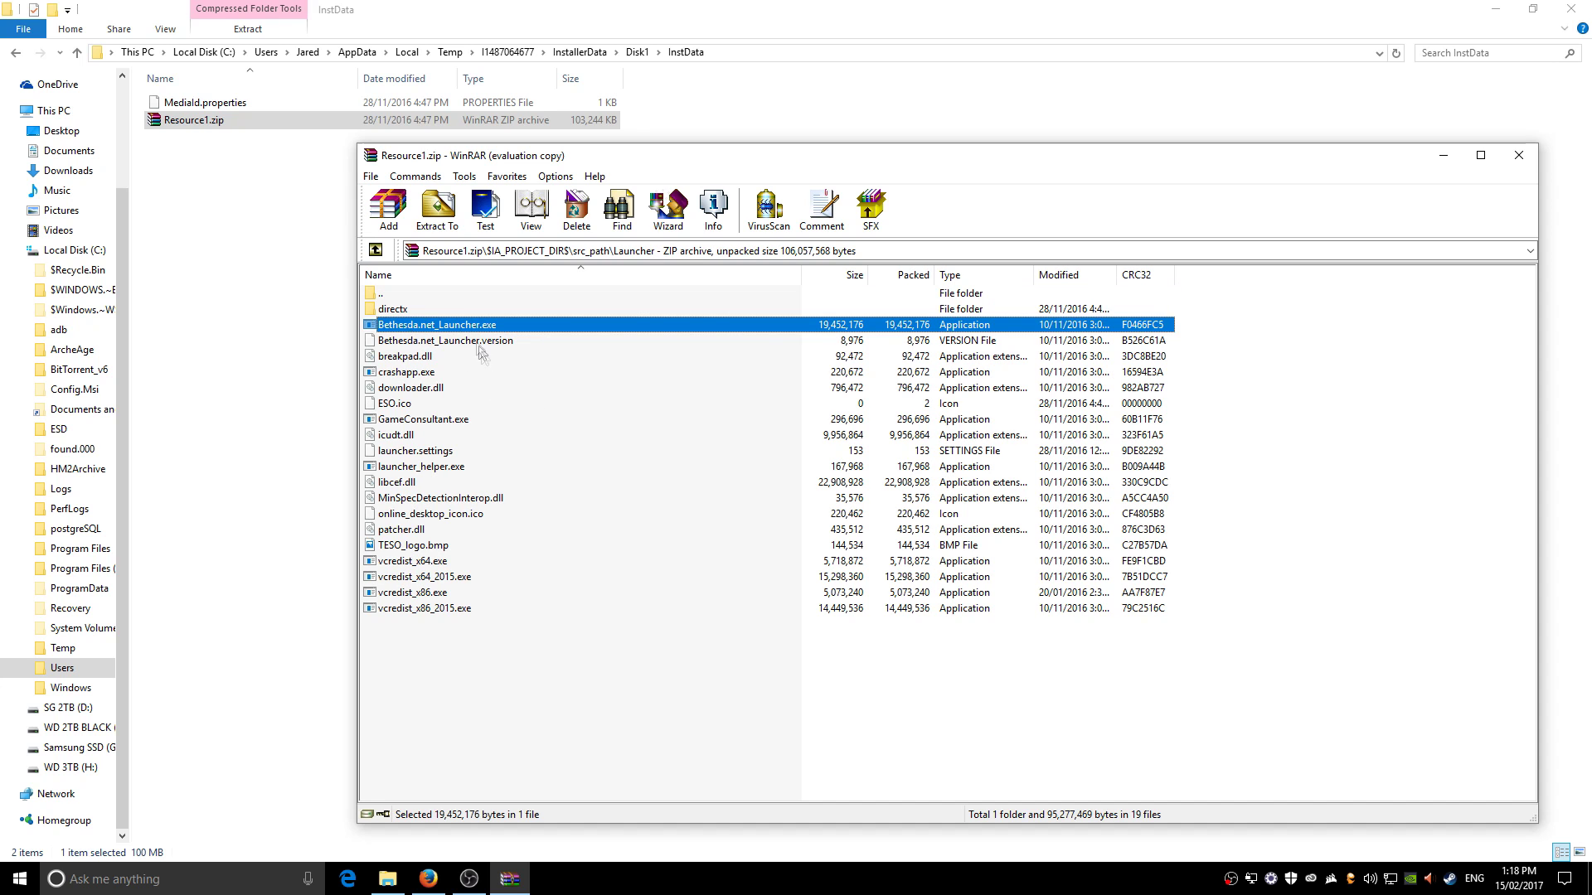
double_click(389, 295)
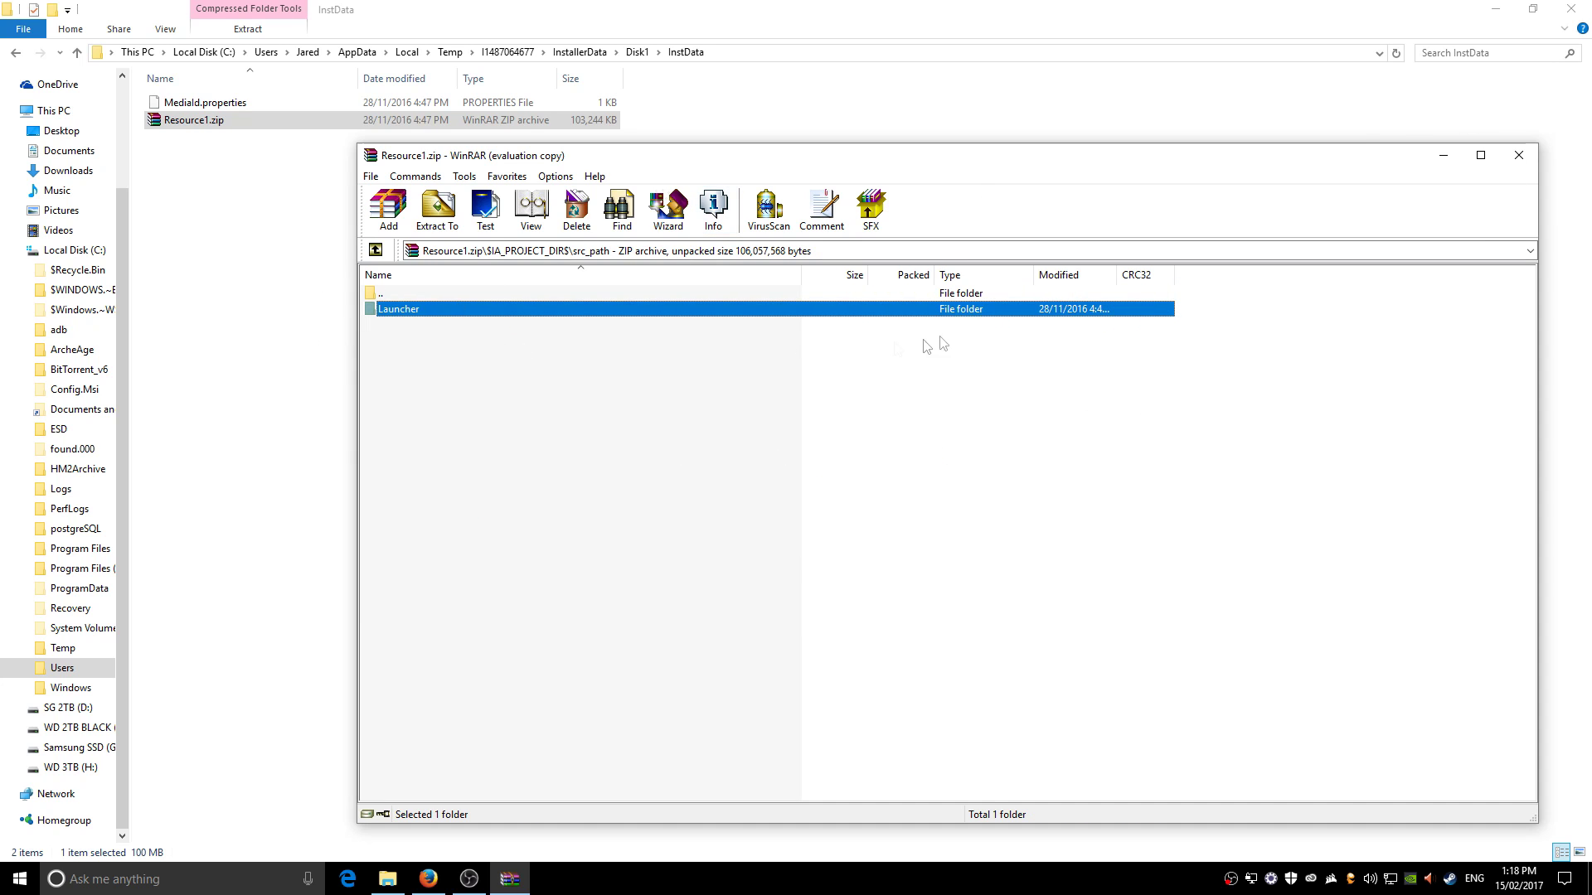
Extract the Launcher folder from WinRAR onto the desktop, close WinRAR, and go to WD 3TB (H:).
left_click(1535, 12)
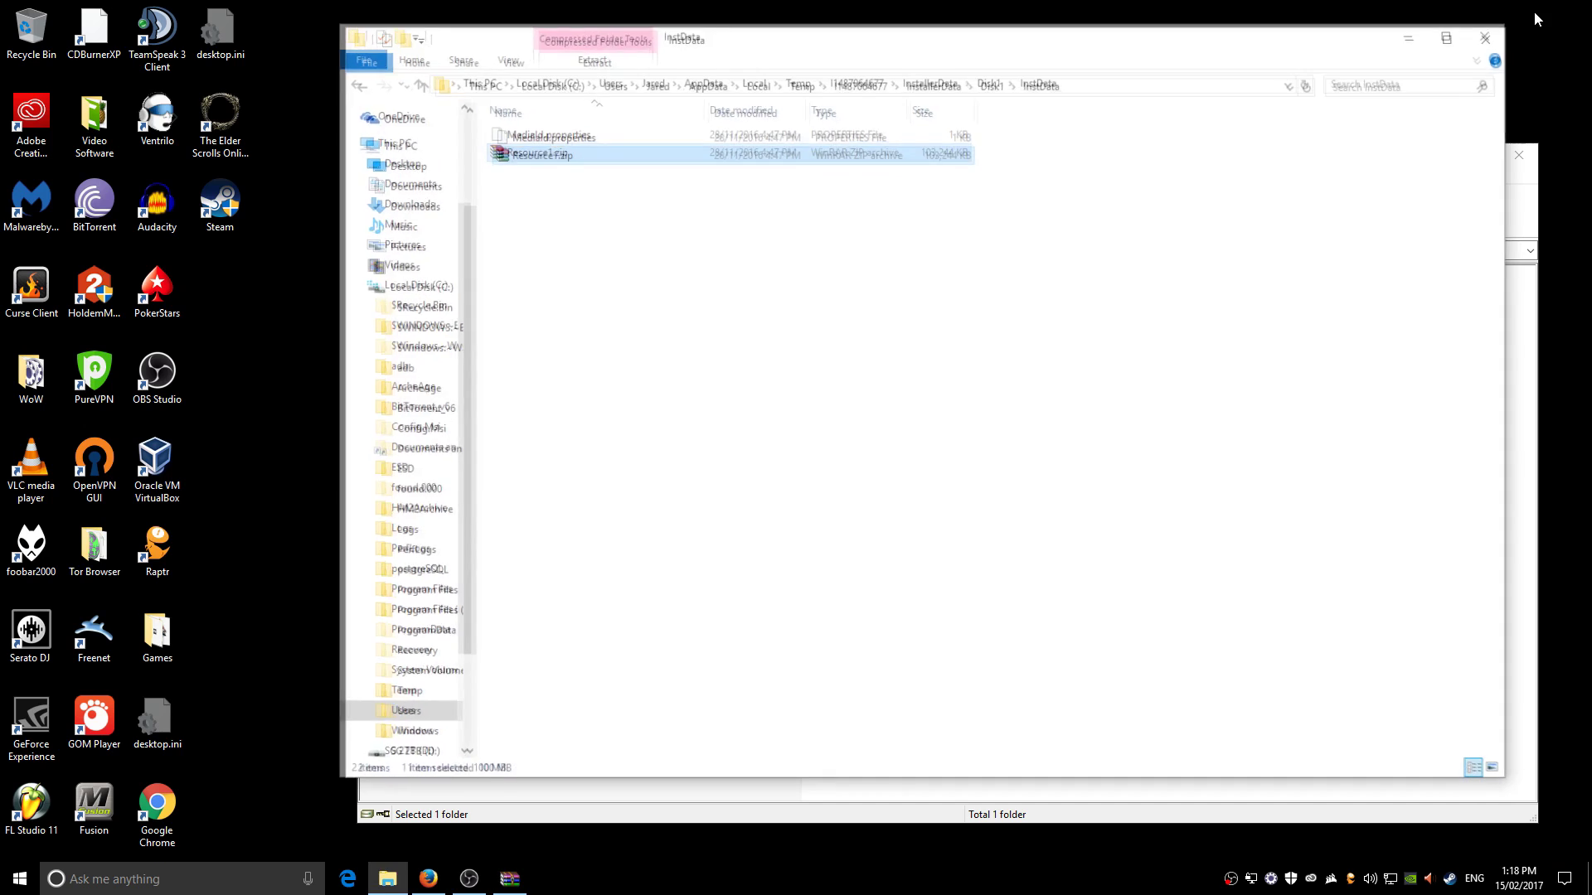
left_click(1532, 211)
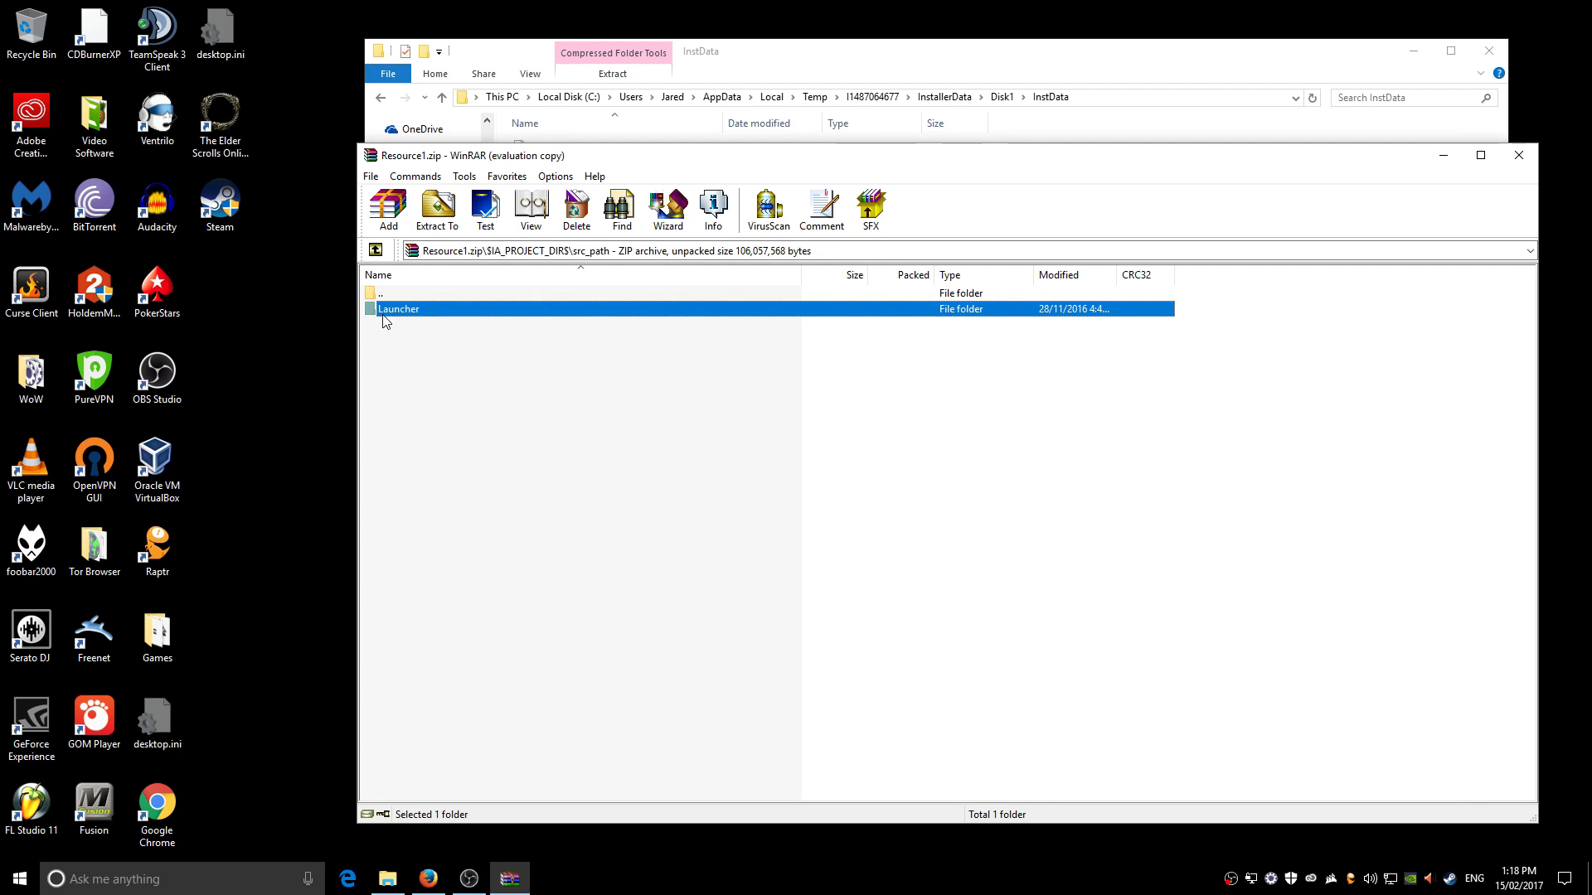
left_click_drag(385, 320, 243, 325)
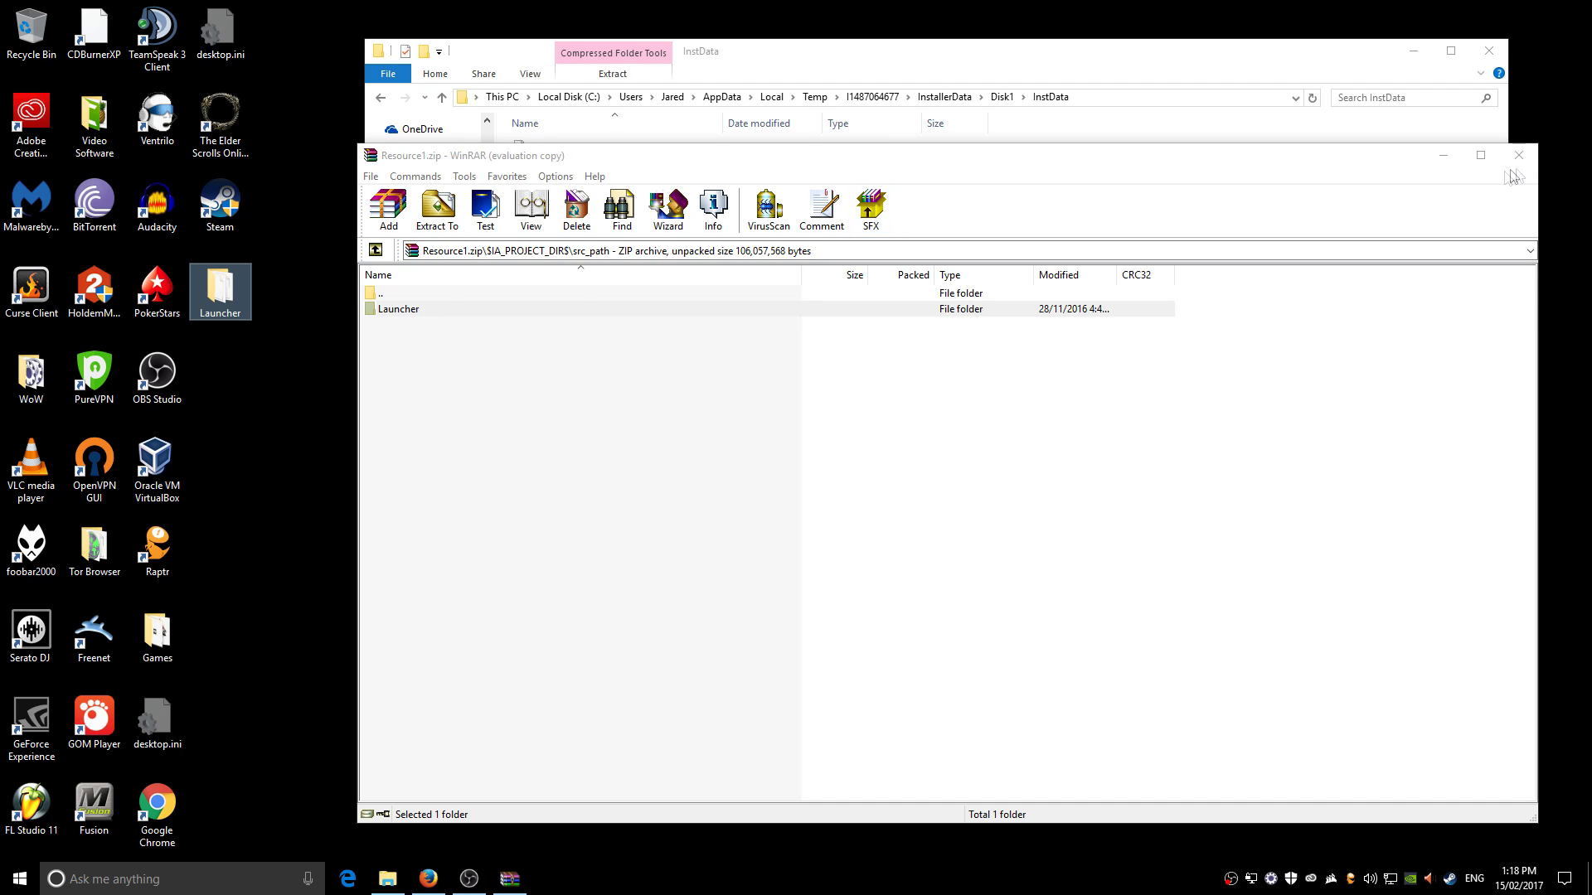
left_click(1530, 159)
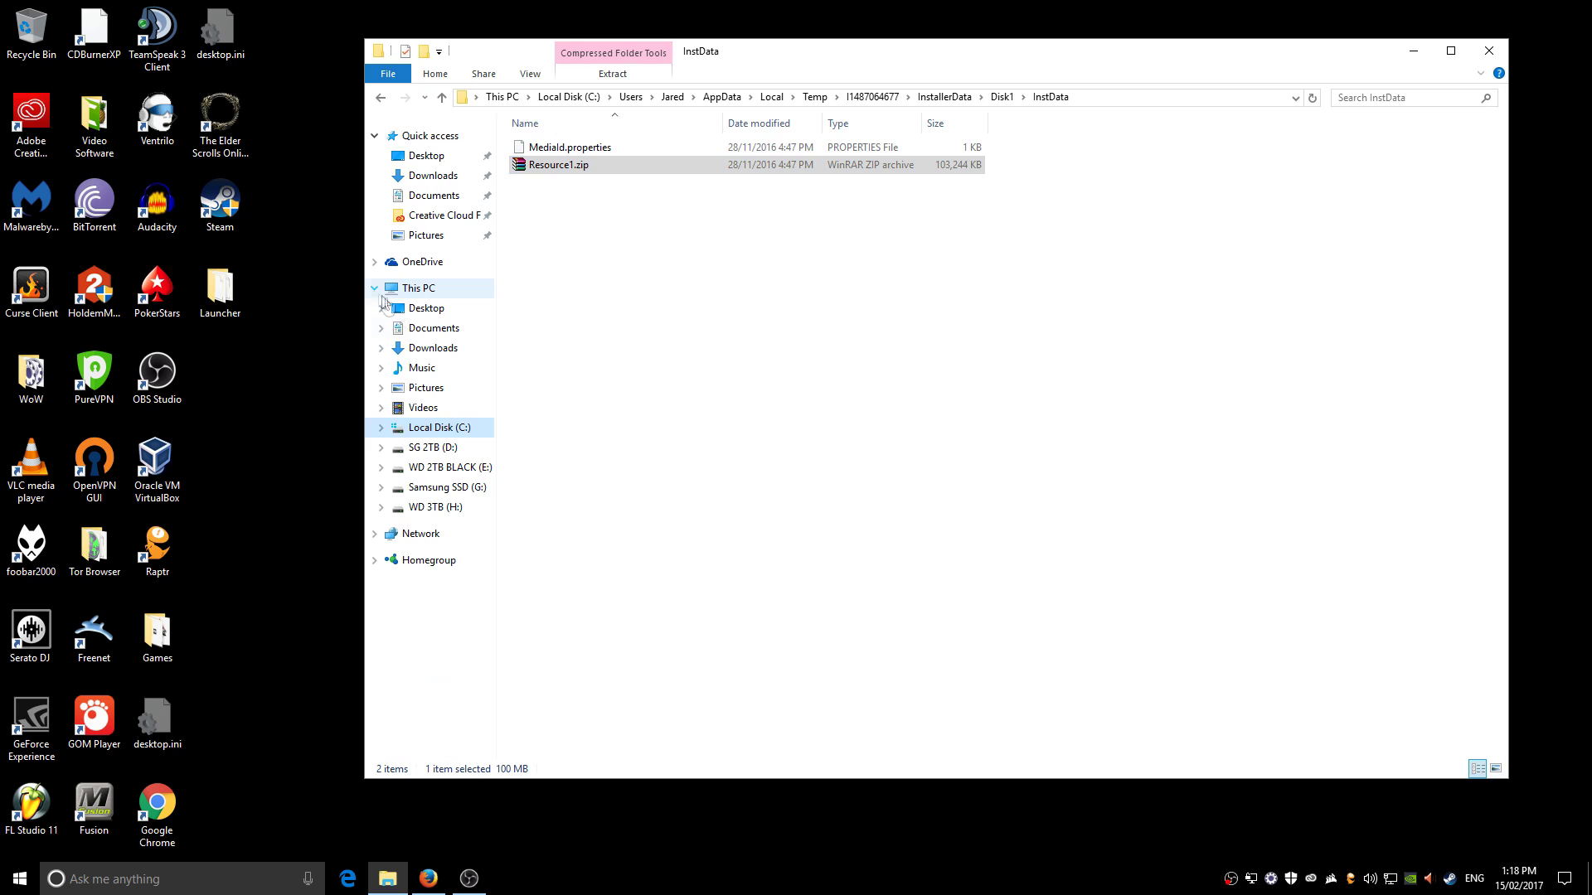
left_click(448, 508)
Open SteamLibrary\steamapps\common\Zenimax Online and select its existing Launcher folder.
double_click(572, 585)
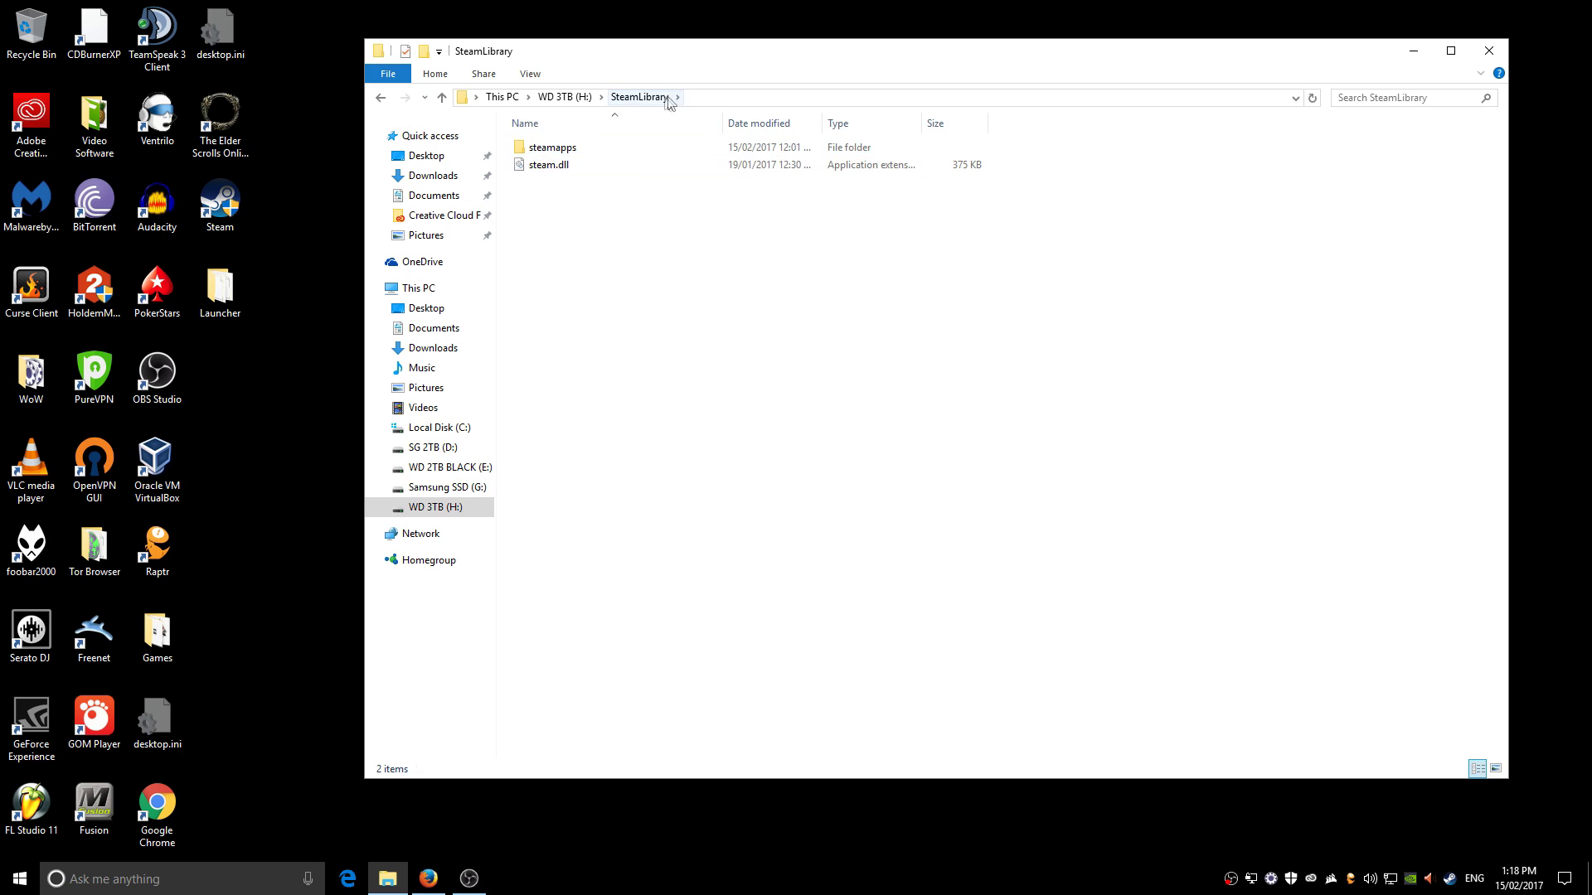
double_click(580, 149)
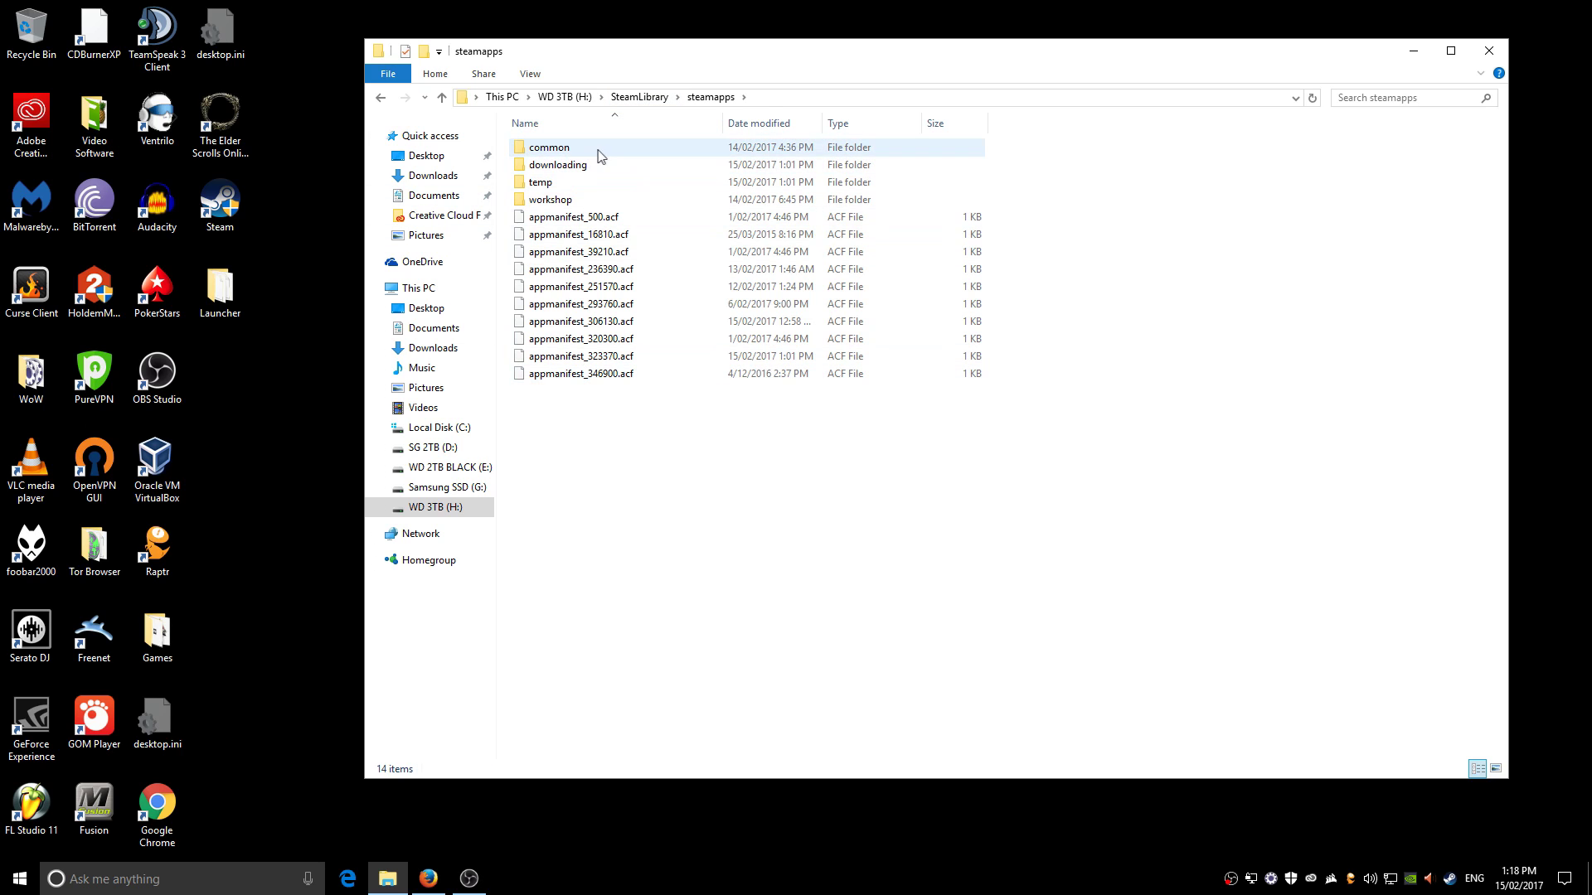
double_click(600, 150)
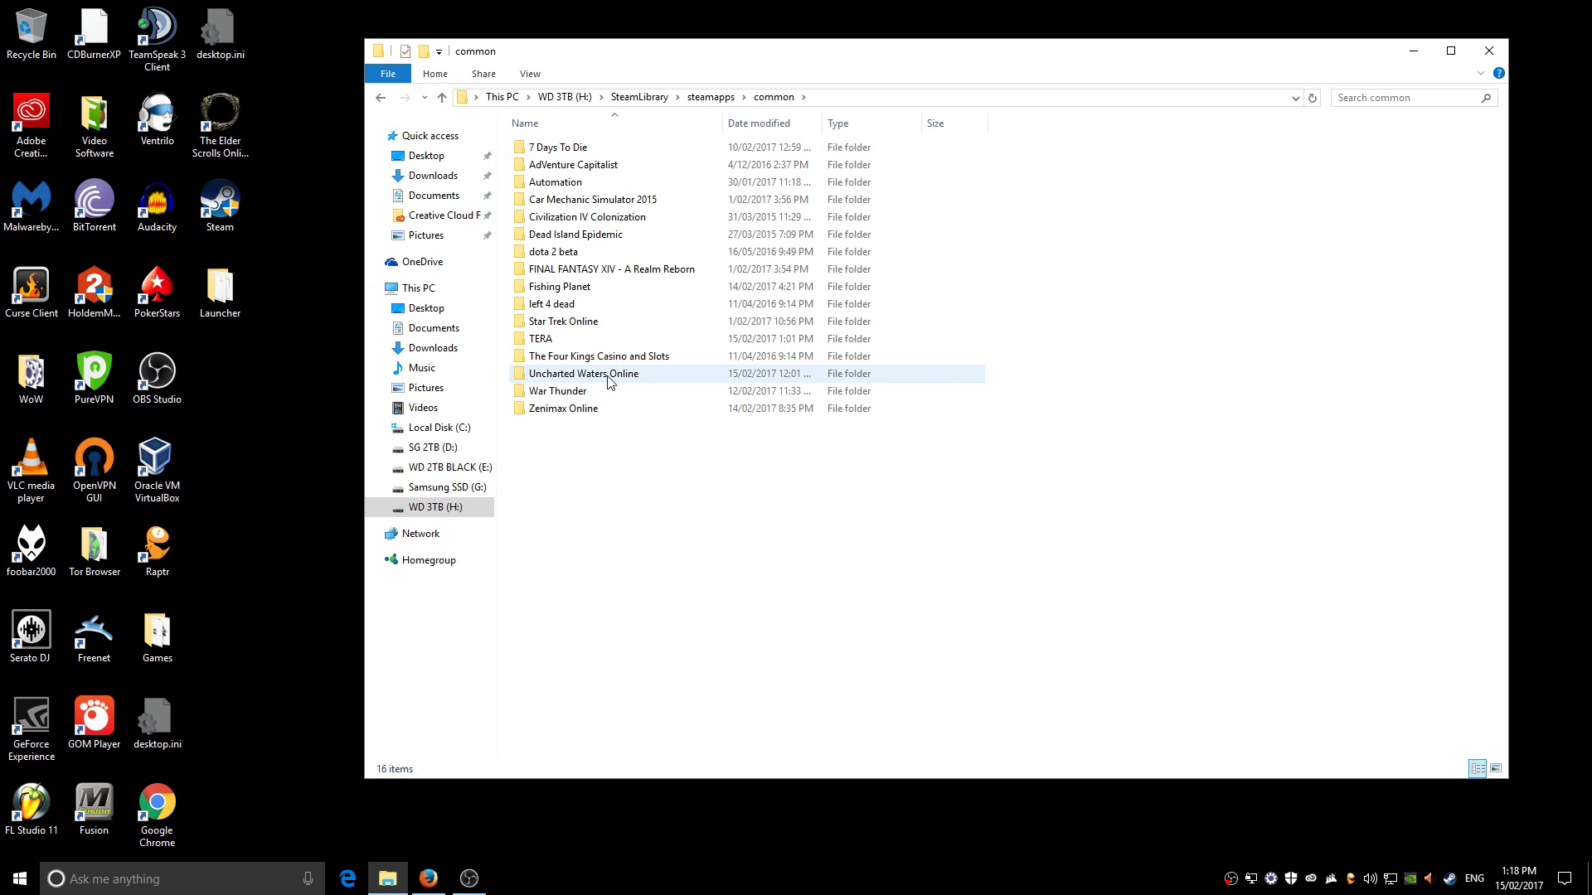
double_click(560, 409)
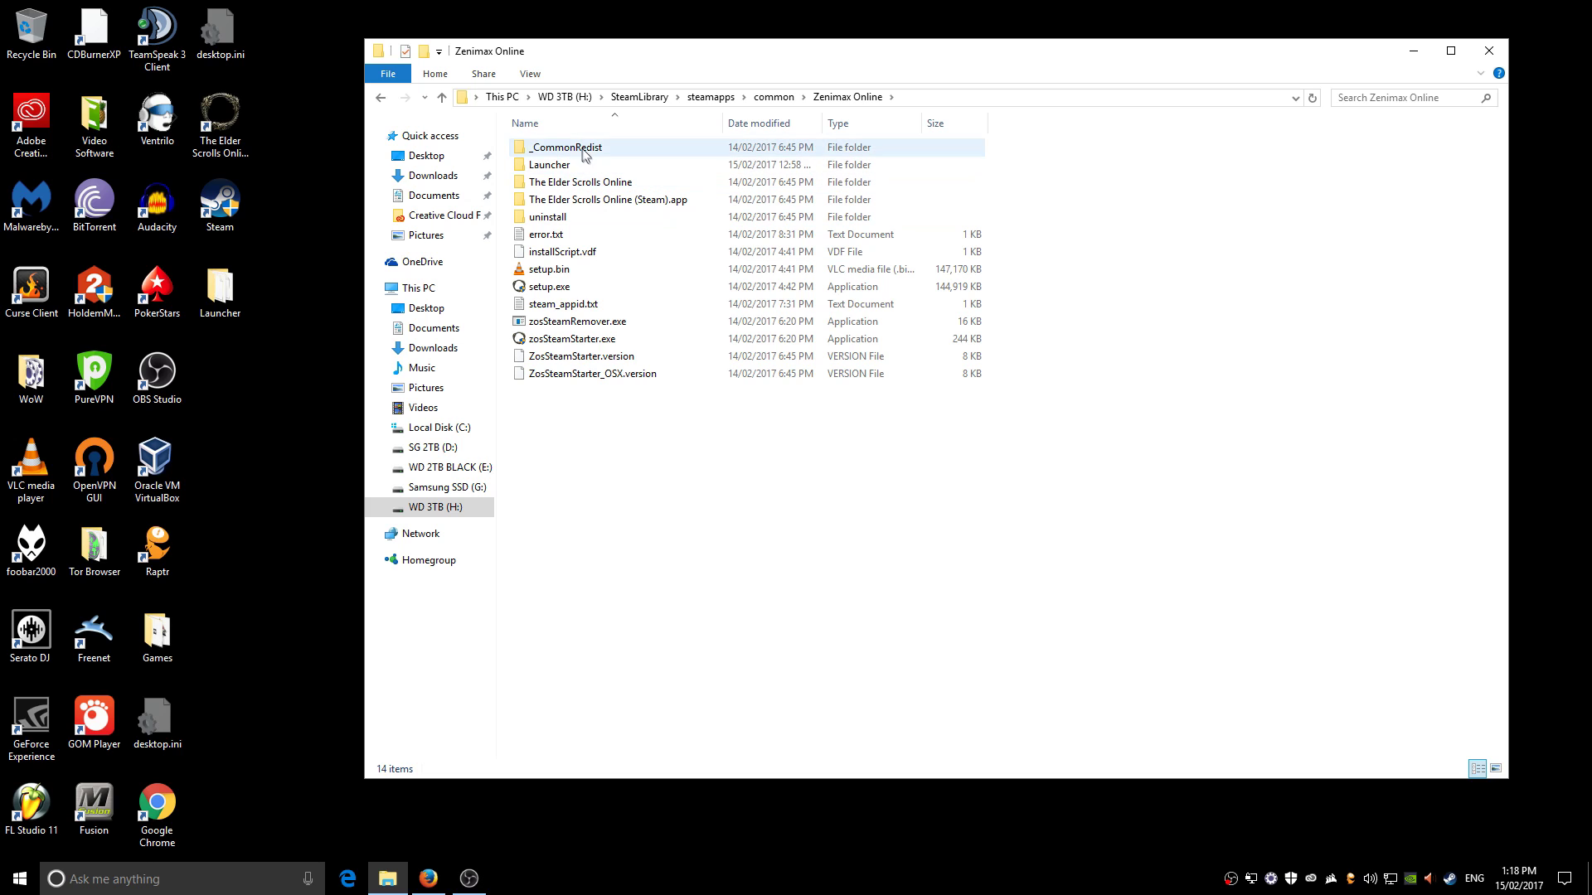
left_click(550, 166)
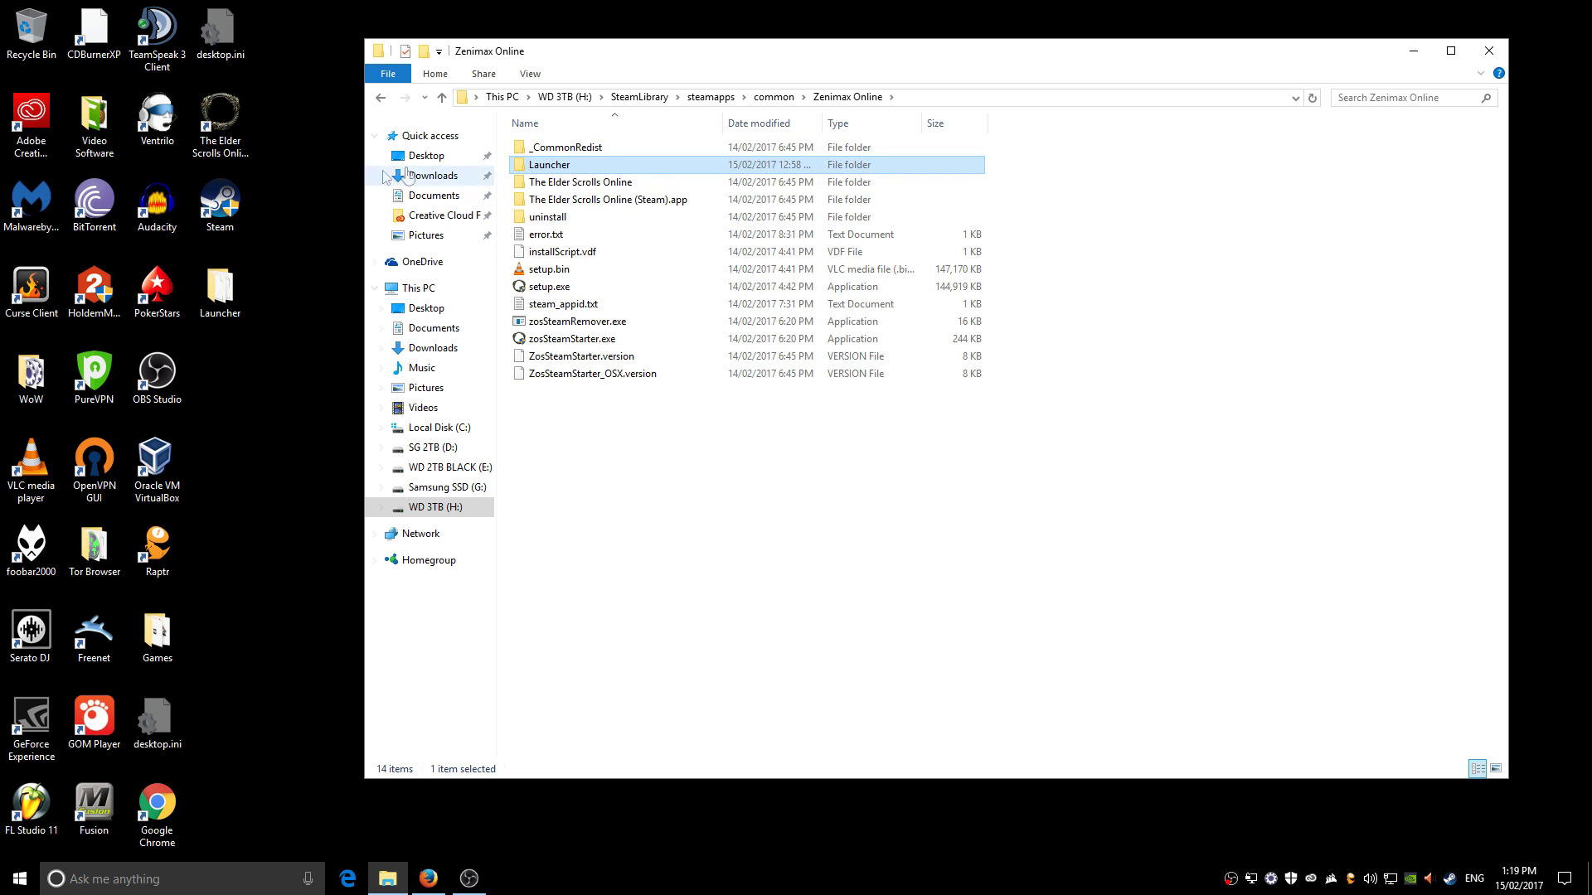
Move the desktop Launcher folder into Zenimax Online, then open Launcher and select Bethesda.net_Launcher.exe.
left_click(245, 318)
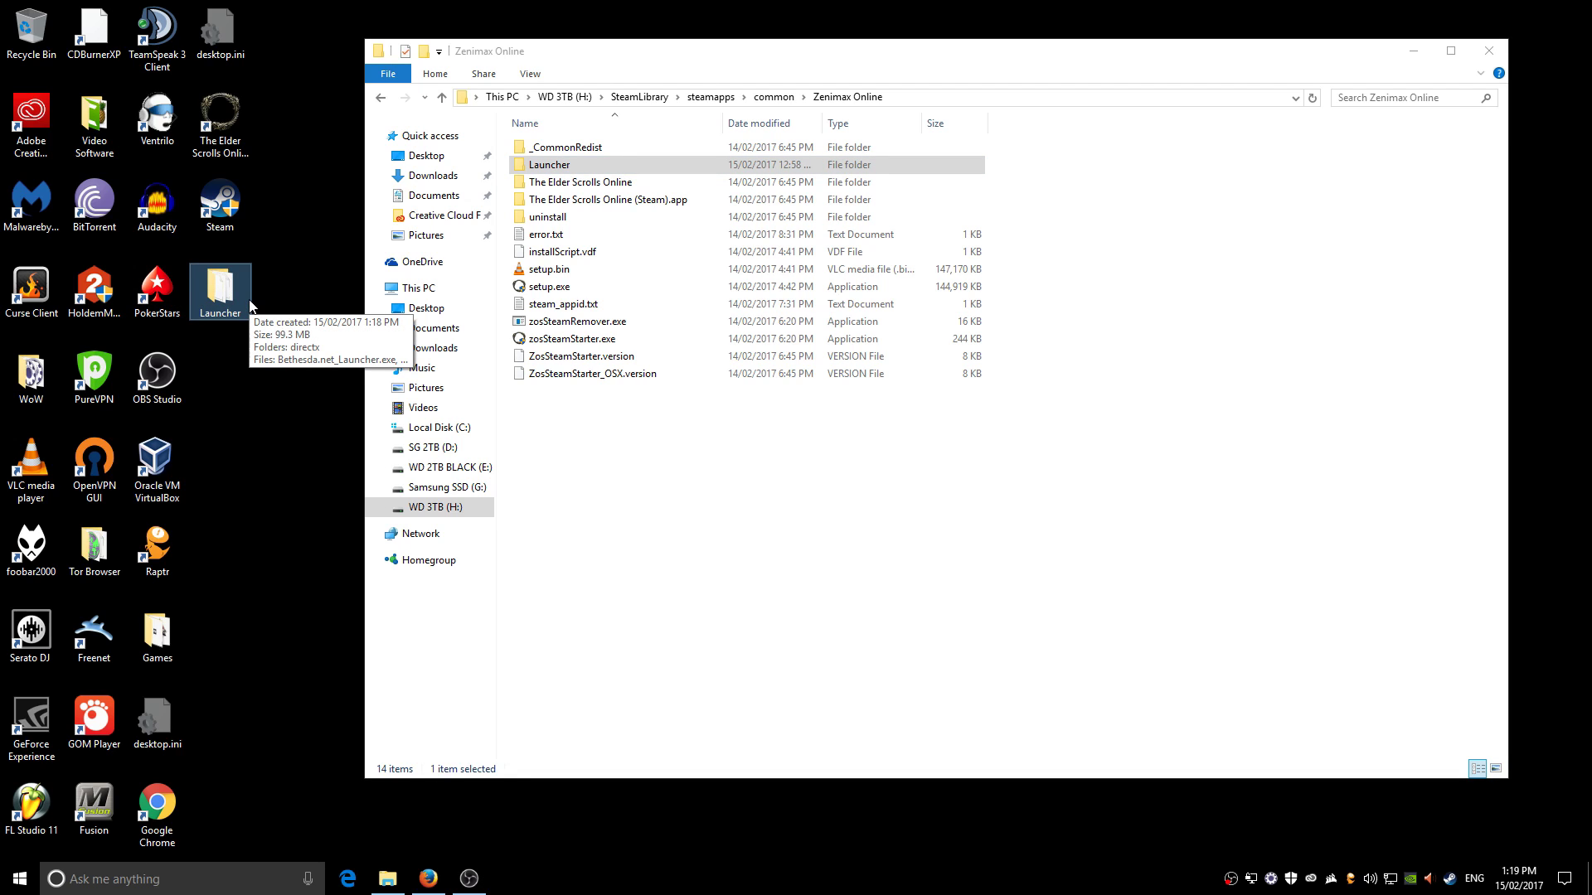
left_click_drag(233, 303, 325, 348)
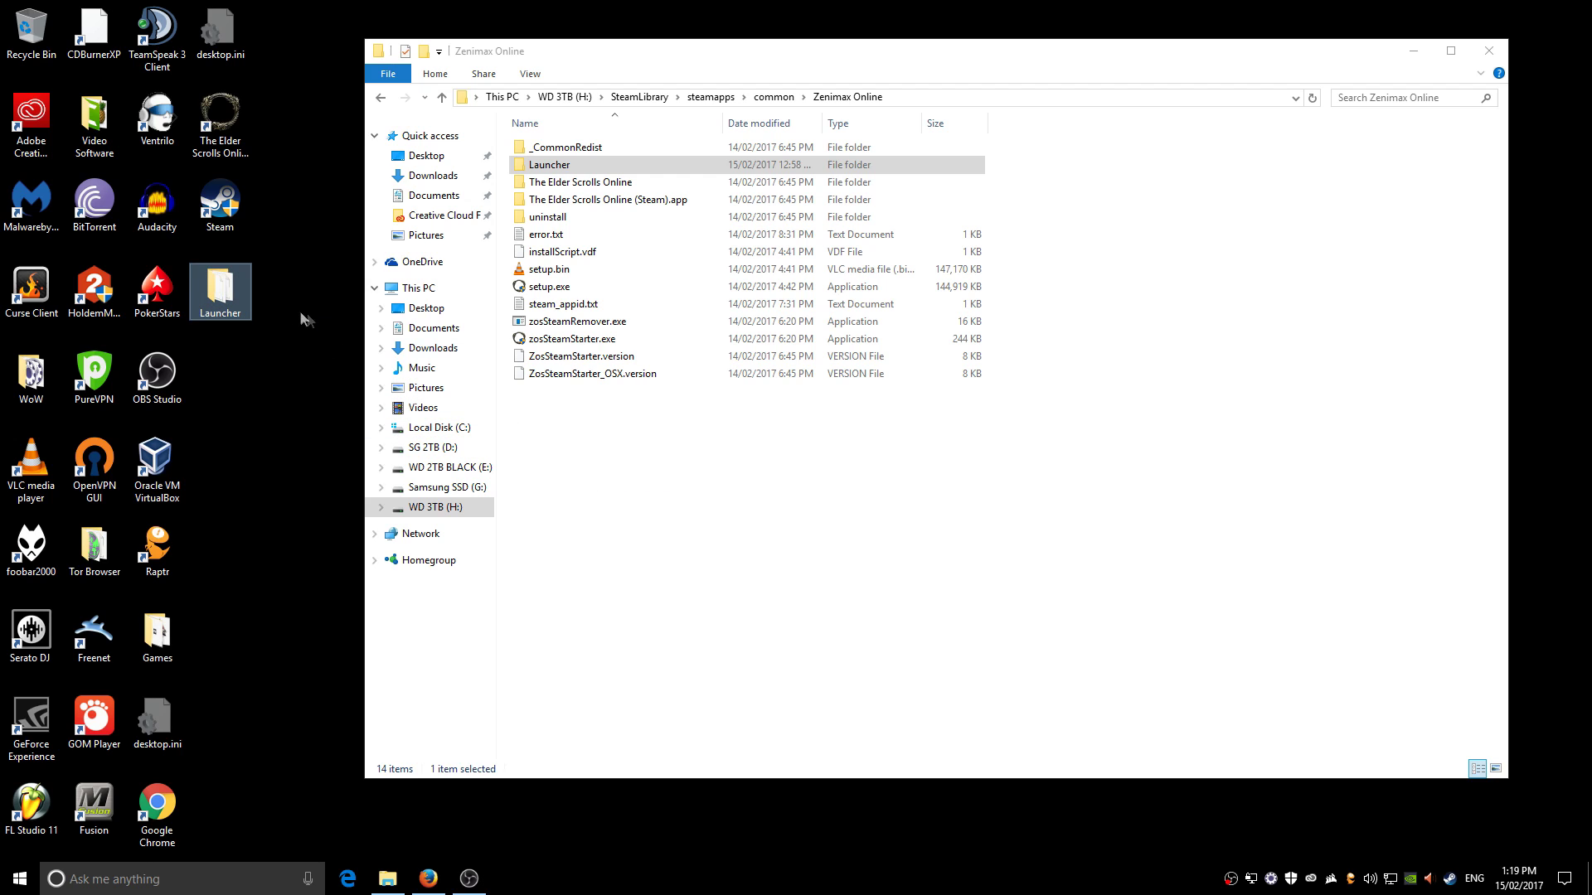
double_click(555, 166)
left_click(624, 203)
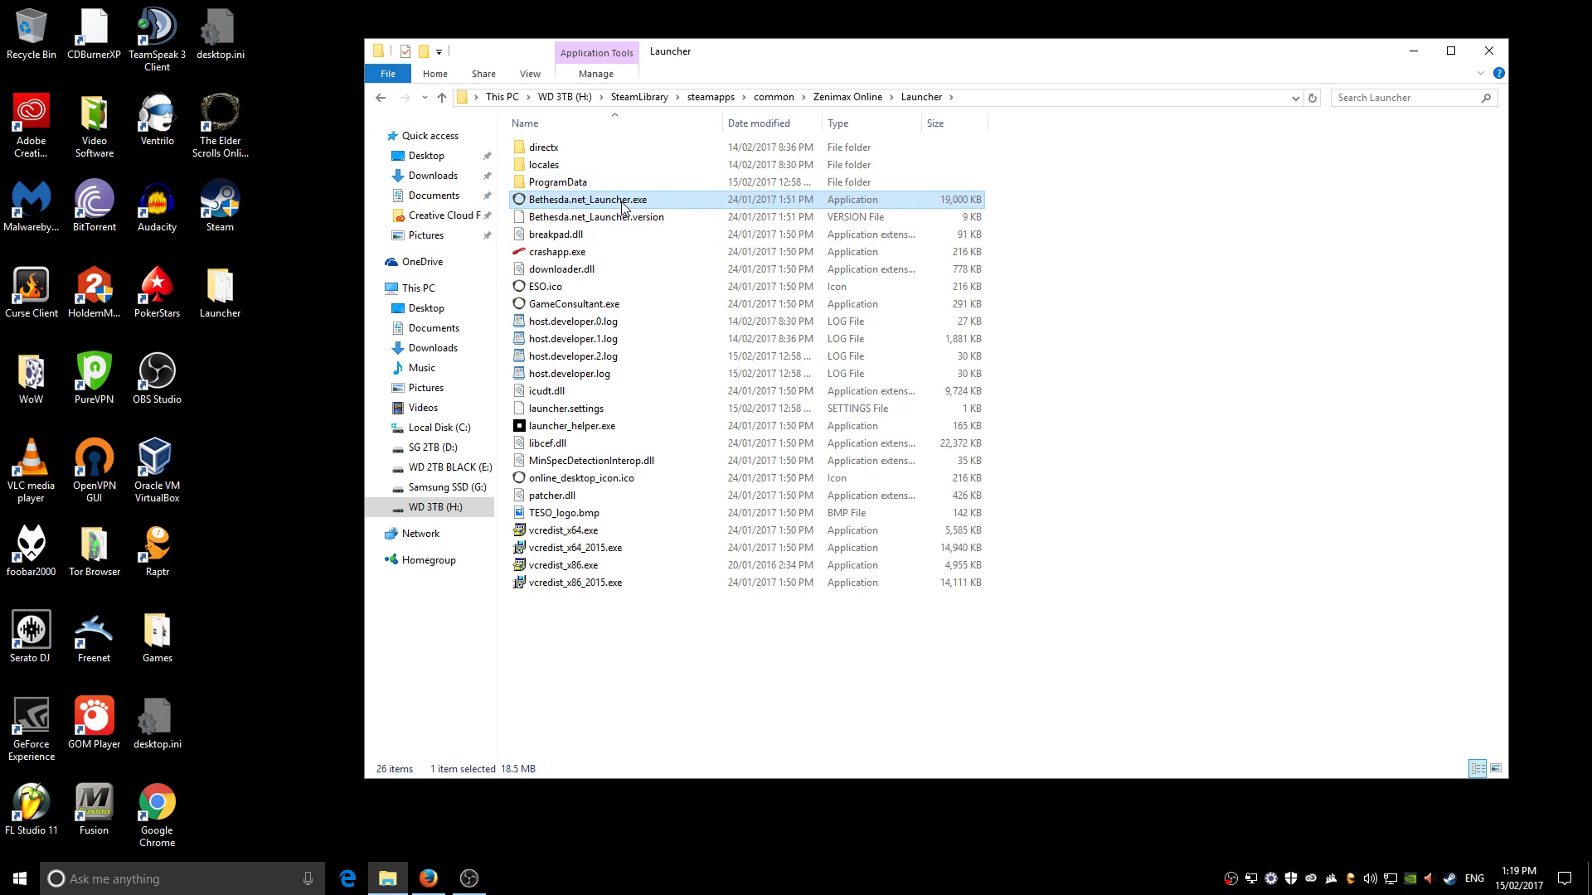